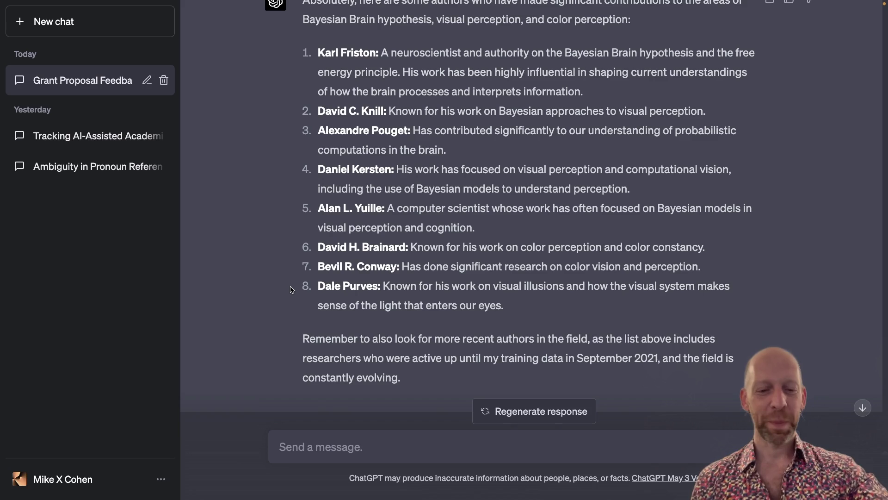
- Send a prompt describing the EEG study of brain criticality during anesthesia, with the Hurst exponent and patient age hypotheses, asking for feedback on them
text(I’m starting a new research project on criticality in the brain during anesthesia in patients undergoing surgery. We will measure EEG as patients are placed into anesthesia. My hypothesis is that the Hurst exponent, as measured through a detrended fluctuation analysis, will decrease towards .5 (the white noise level) at the deepest depth of anesthesia, and that the rate of change of the Hurst exponent over time correlates with the patient’s age. Can you give me some feedback on my hypotheses?)
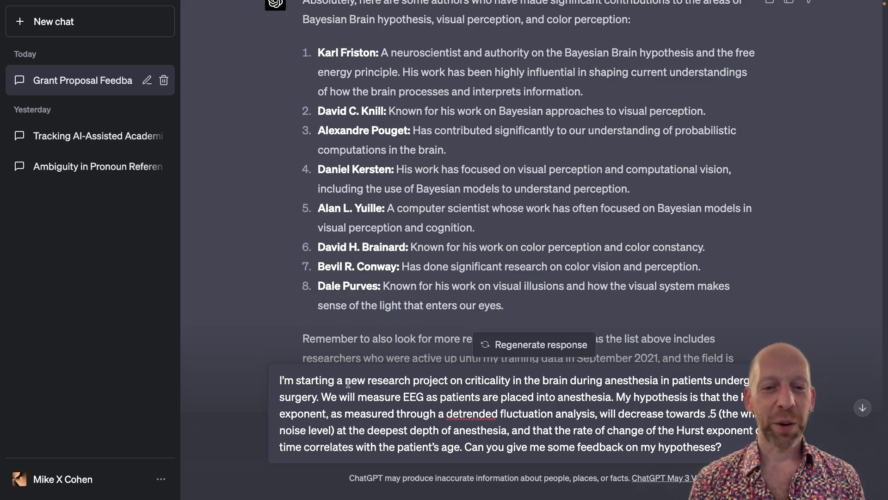
drag(344, 383, 692, 386)
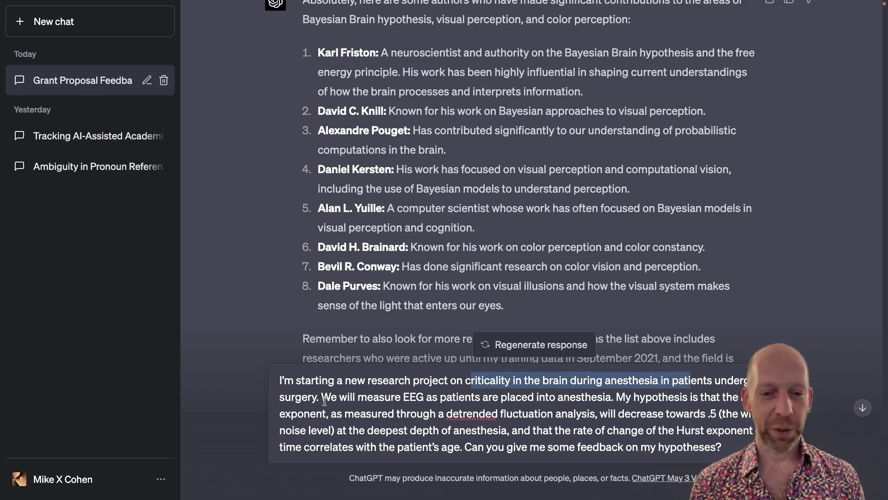
drag(322, 397, 740, 398)
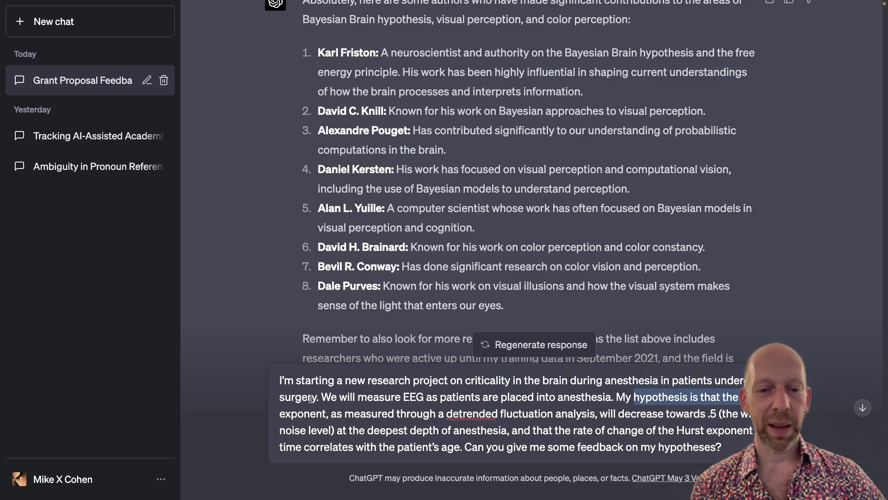
drag(378, 414, 559, 413)
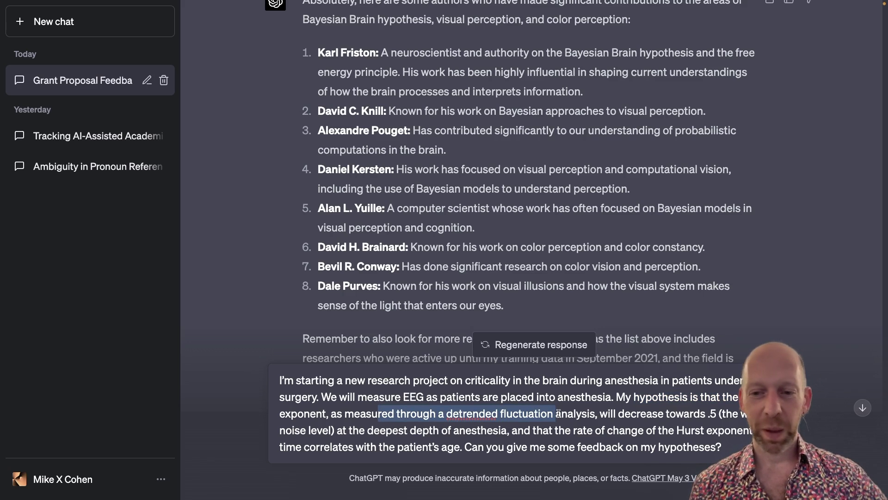
drag(623, 413, 725, 413)
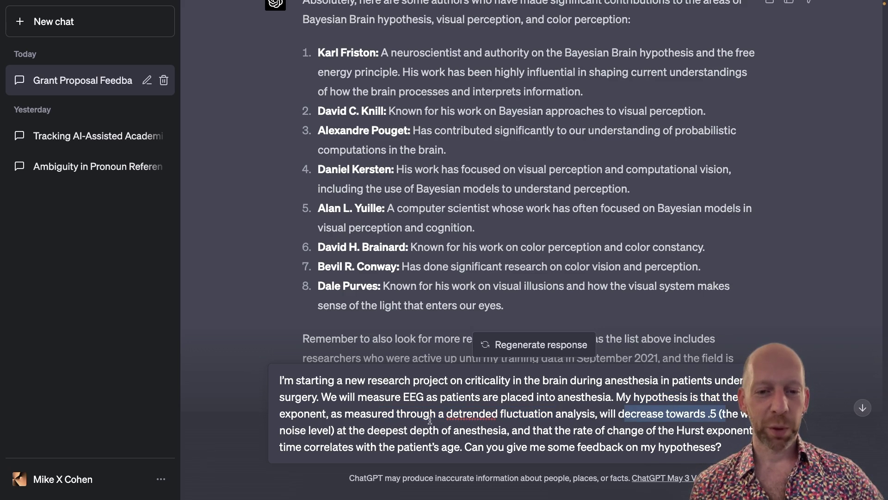
drag(368, 430, 534, 384)
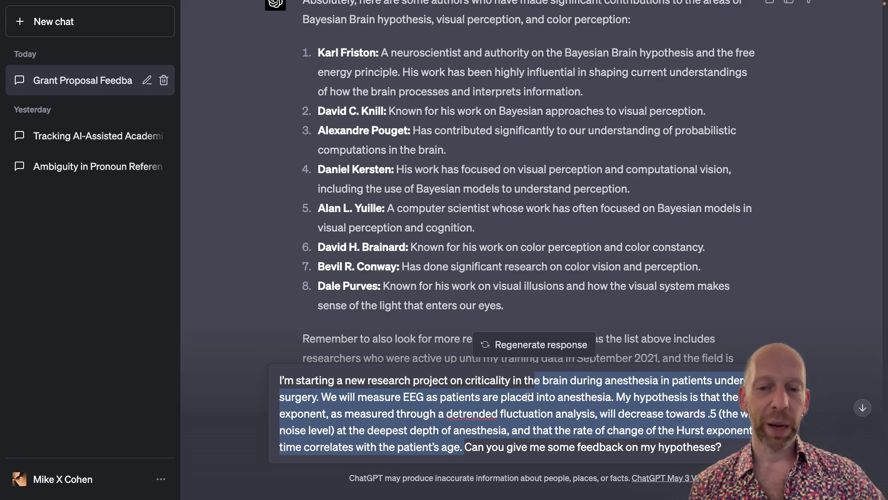
click(528, 396)
drag(464, 447, 690, 447)
click(730, 449)
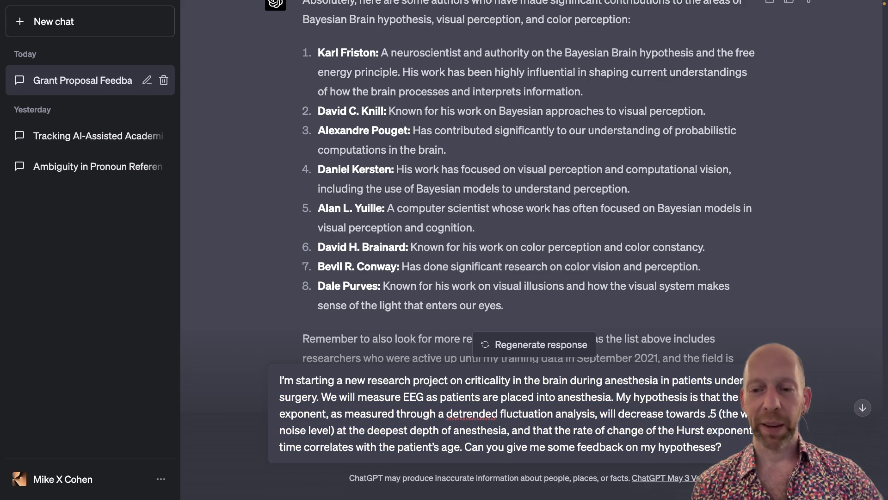
key(ctrl+a)
key(ctrl+x)
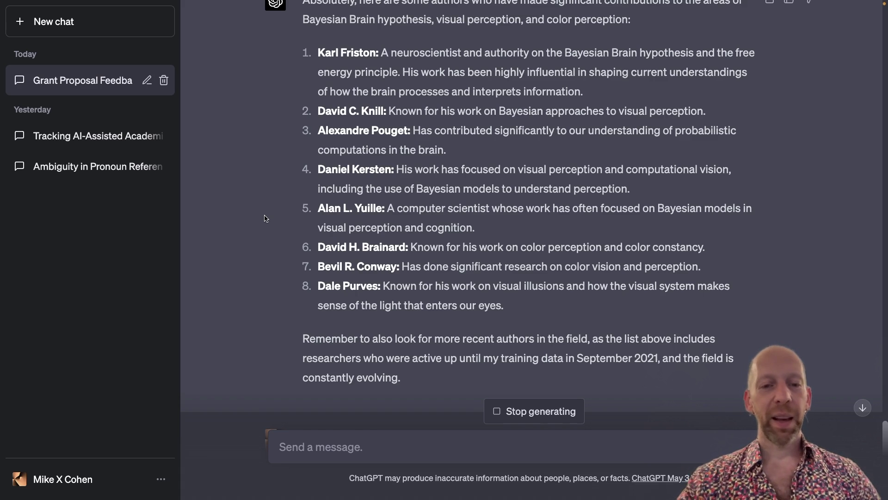
- Read the reply's feedback on the depth-of-anesthesia hypothesis and the age-correlation hypothesis
scroll(266, 218, down, 6)
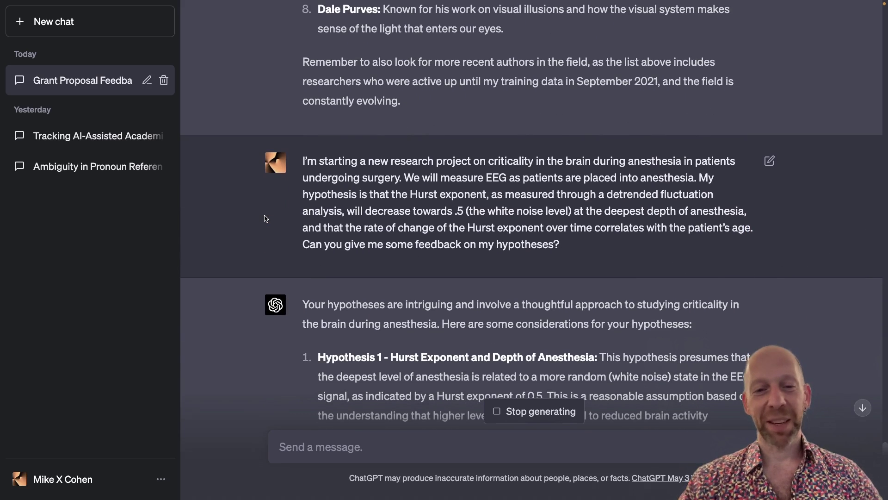
scroll(266, 218, down, 2)
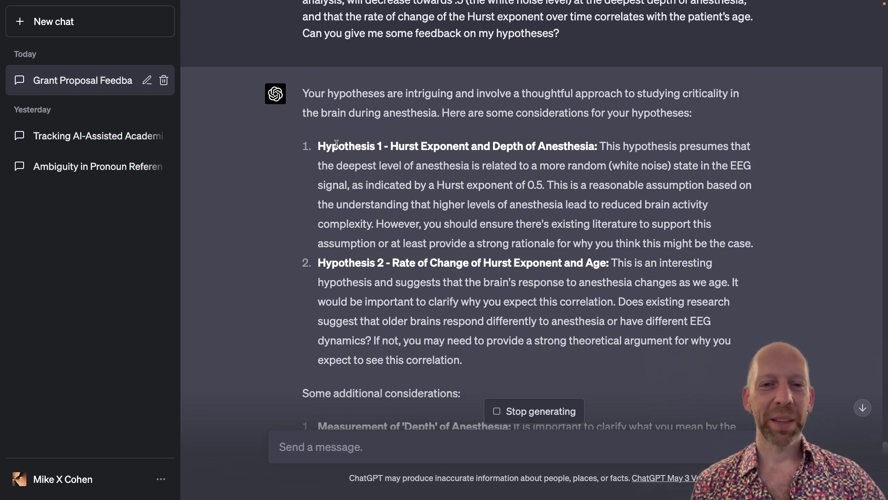
drag(336, 144, 446, 148)
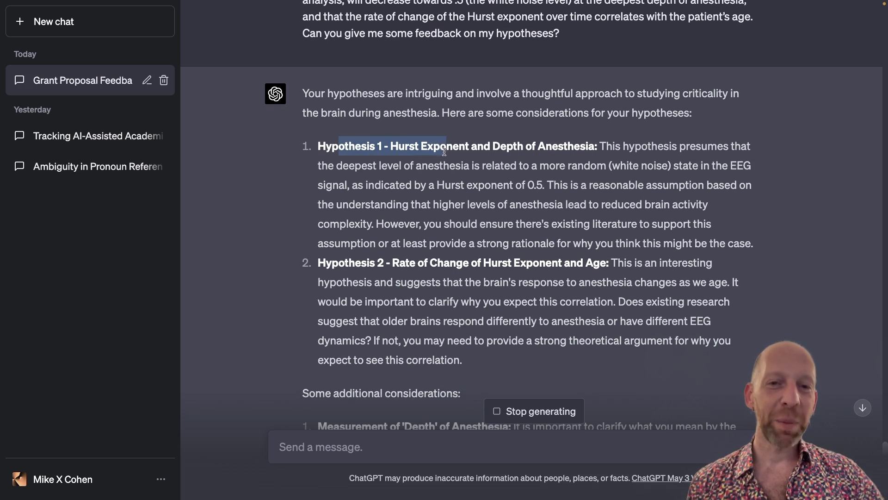
drag(361, 261, 385, 303)
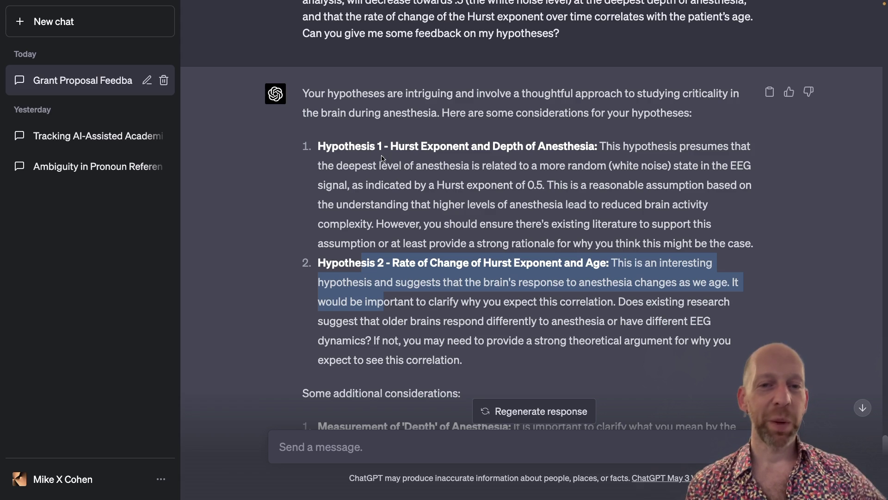
- Examine the reply's additional considerations on anesthesia depth, patient selection and statistical power, plus its closing remarks
scroll(349, 194, down, 2)
scroll(348, 190, down, 3)
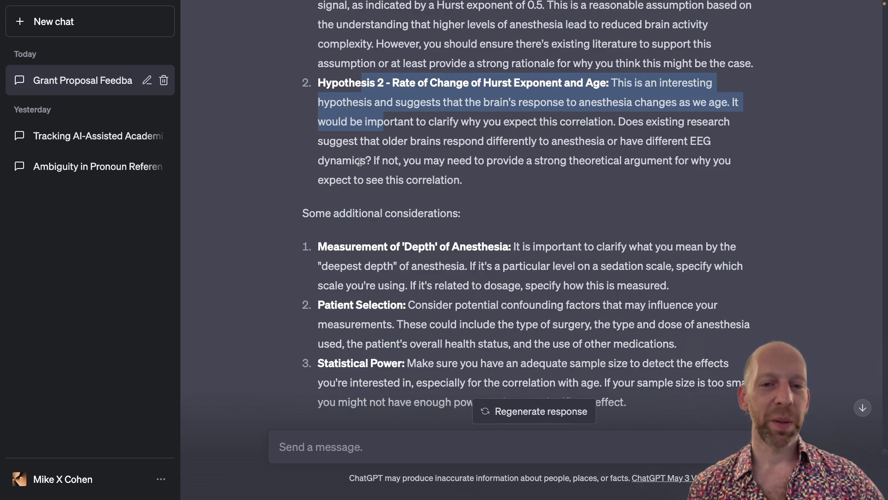
scroll(360, 164, down, 1)
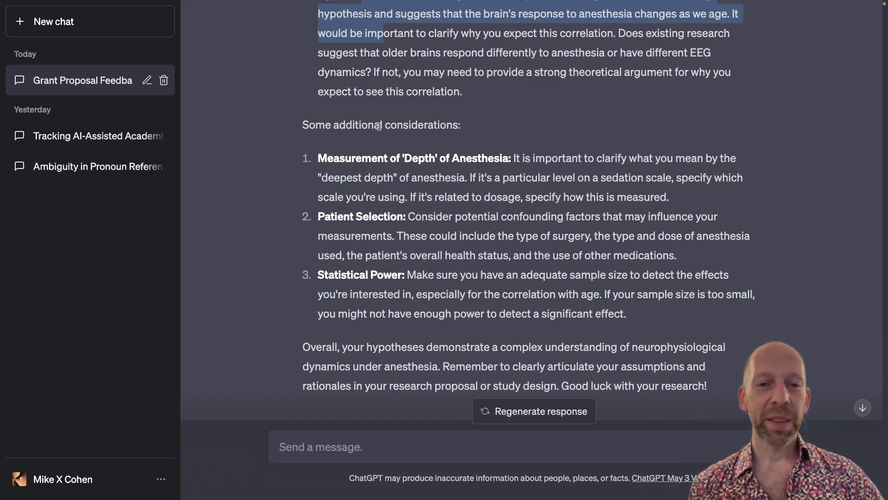
scroll(379, 127, down, 2)
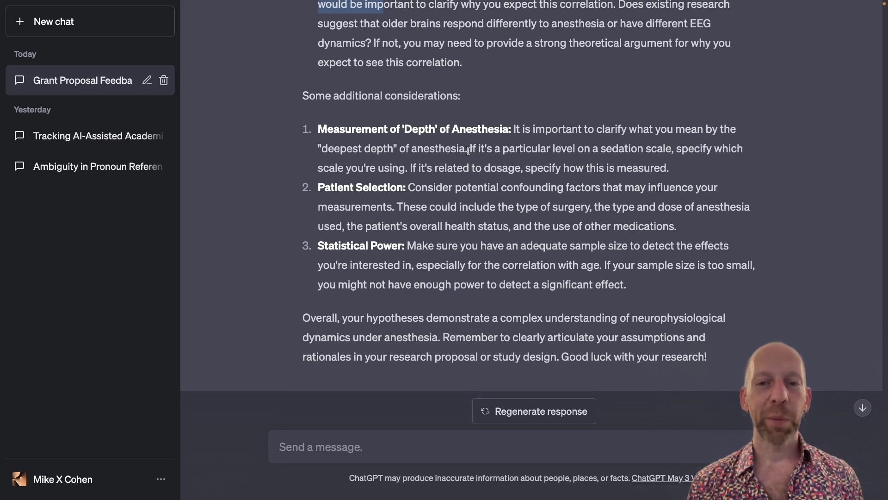
drag(467, 149, 532, 135)
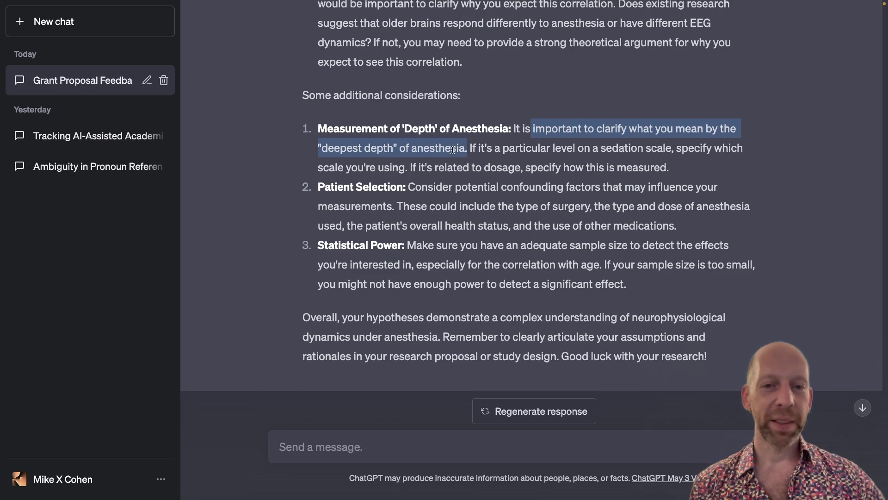
scroll(416, 141, down, 1)
drag(337, 162, 617, 260)
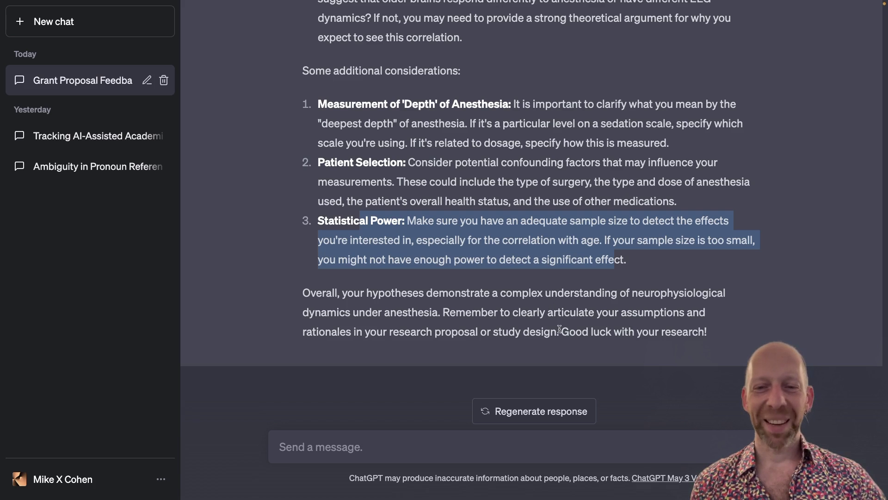
drag(561, 332, 706, 332)
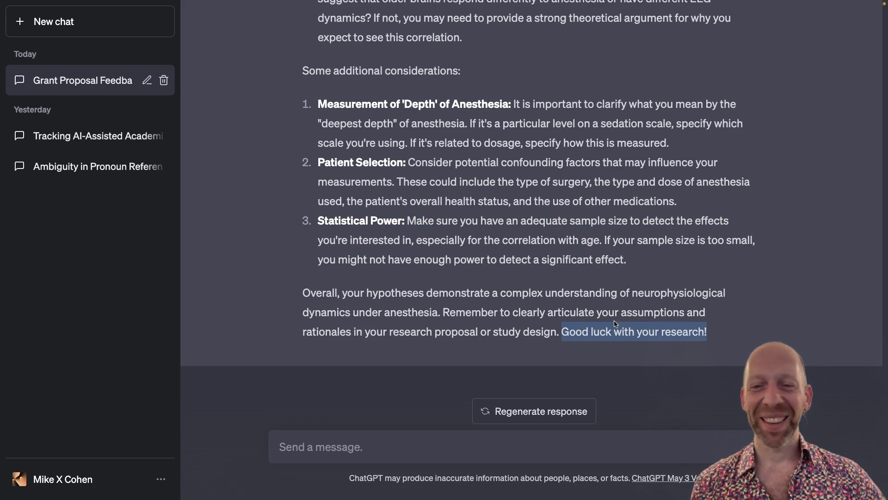
click(536, 306)
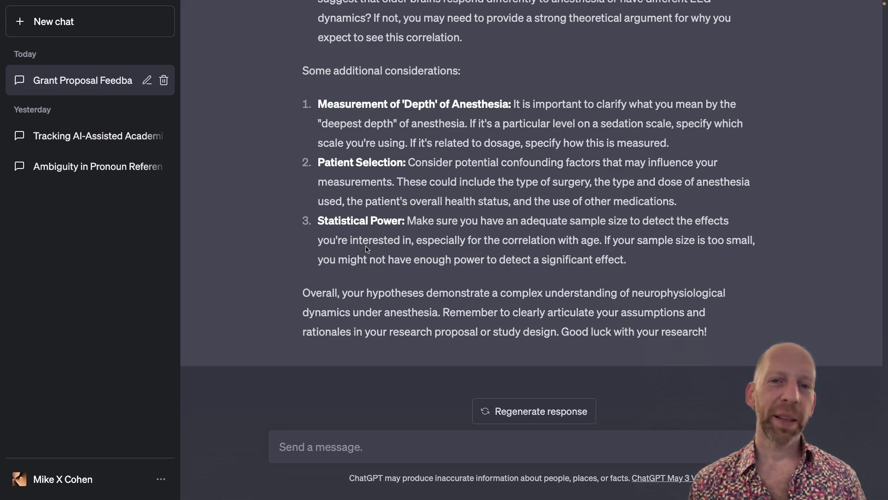
scroll(367, 249, up, 7)
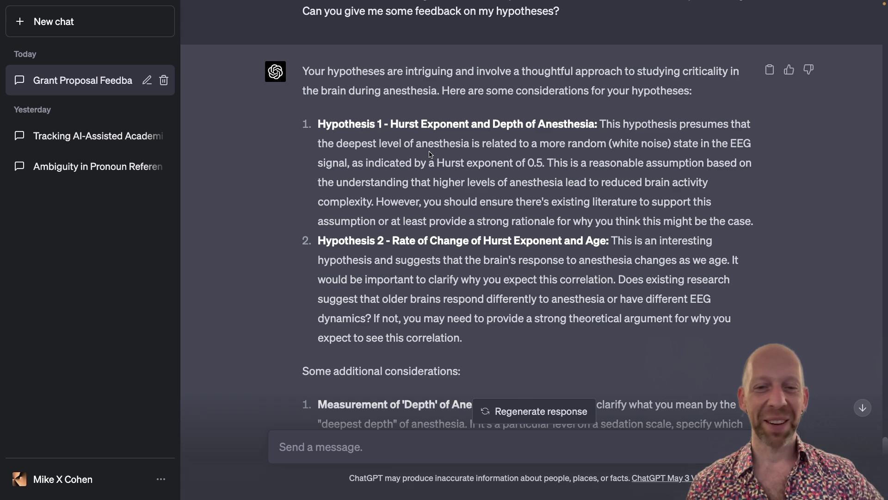
scroll(430, 154, down, 7)
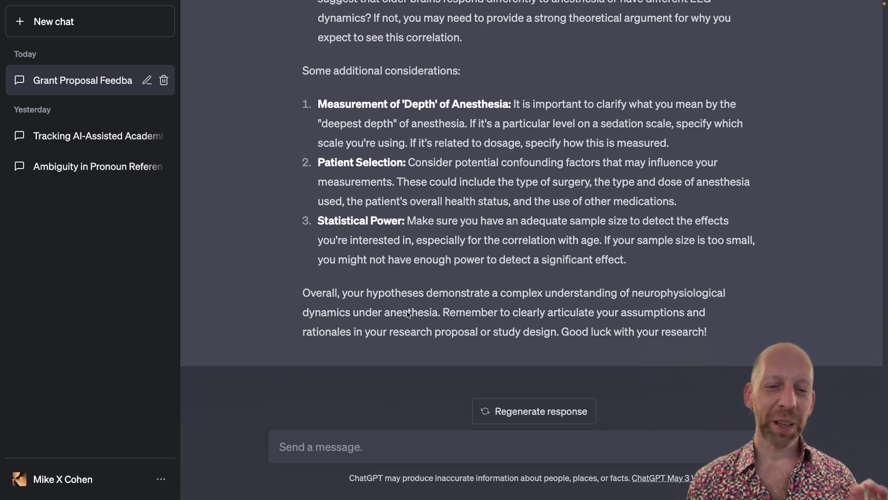
- Send a follow-up asking for impolite, grumpy-old-professor criticism on whether the study is worthwhile, likely to be highly cited, or just a hobby-project
click(361, 445)
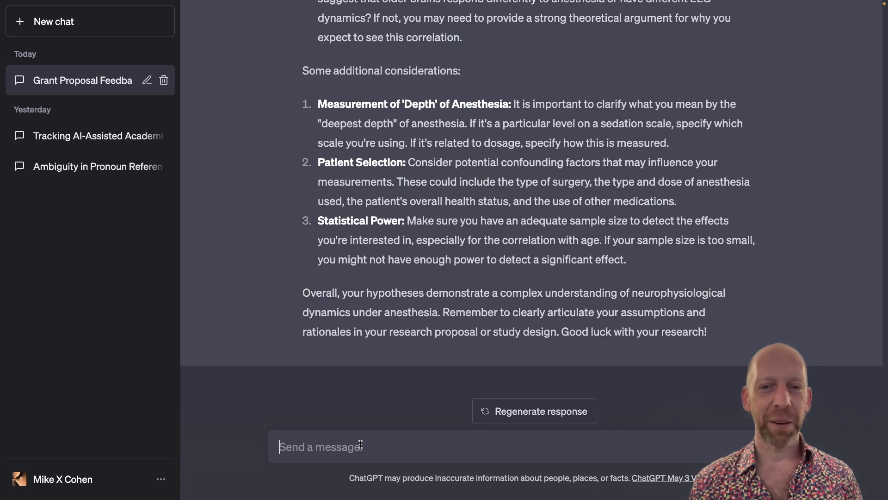
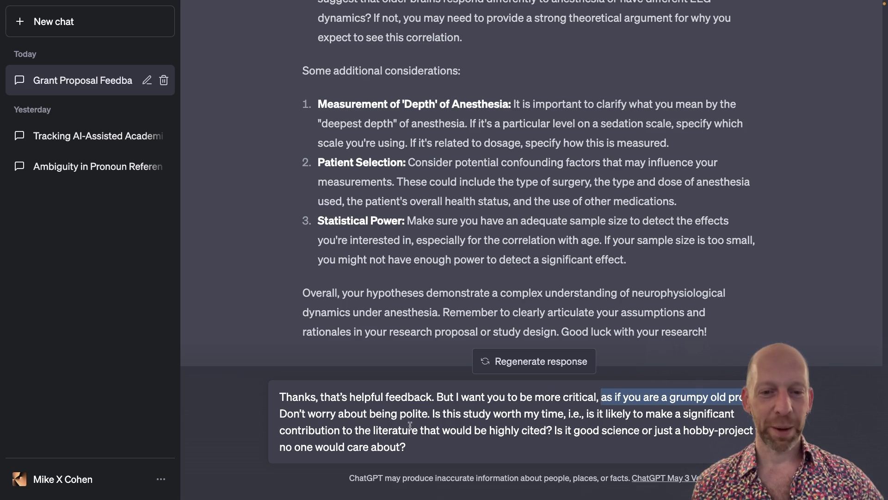
drag(308, 414, 568, 442)
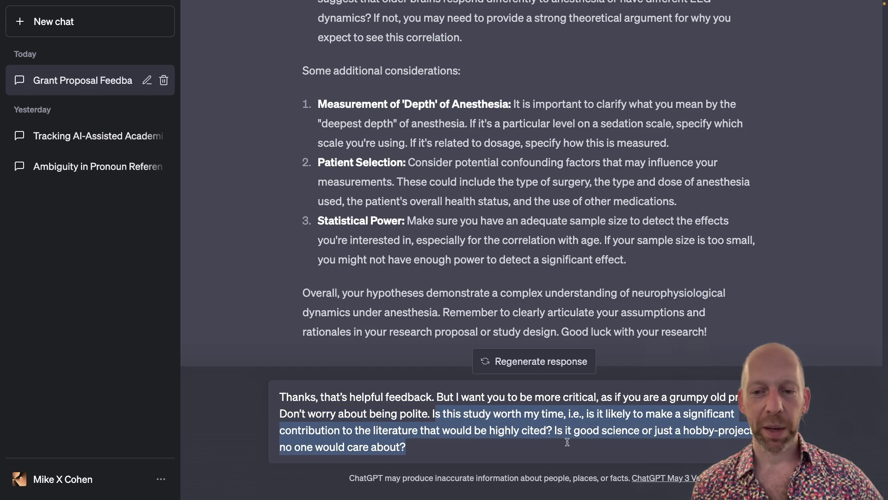
click(616, 431)
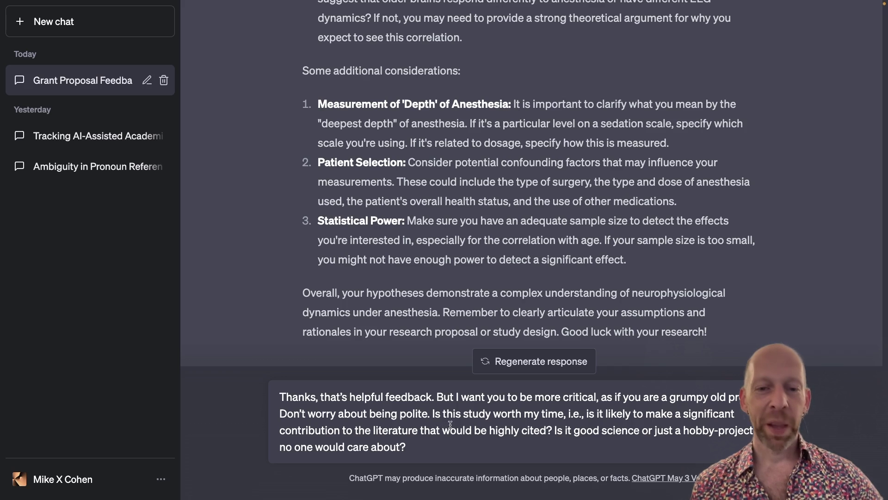
drag(436, 414, 562, 430)
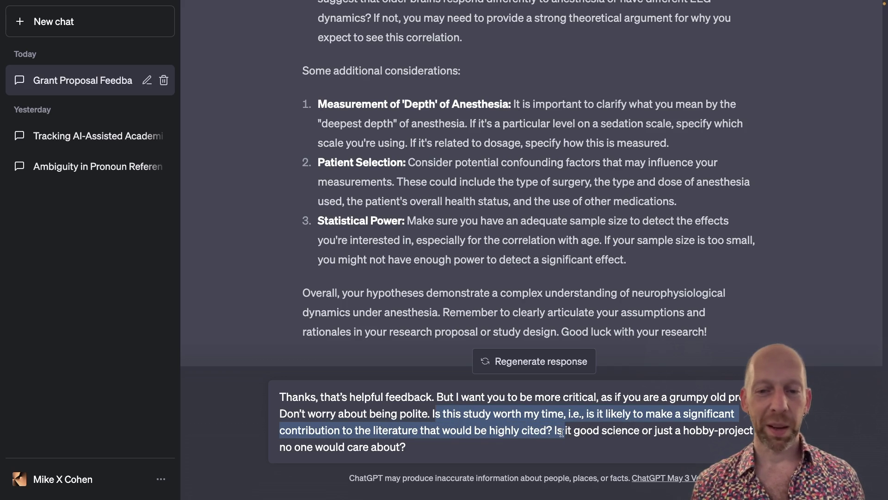
click(504, 427)
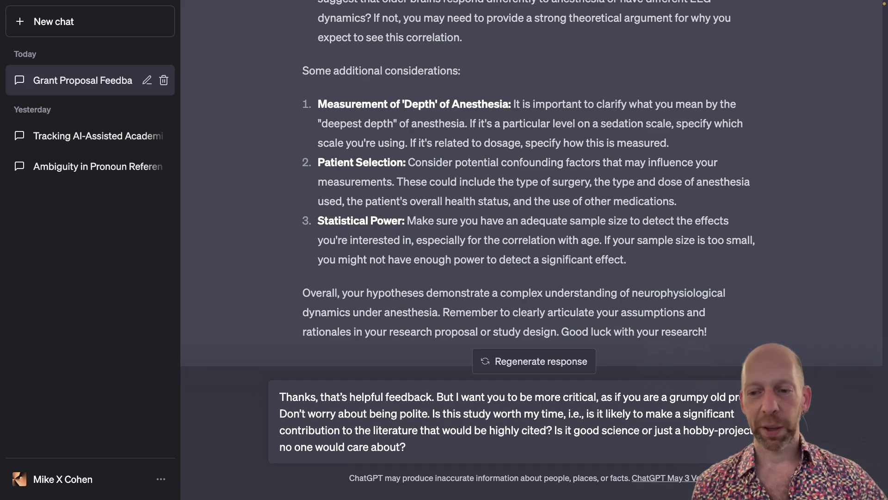
key(Return)
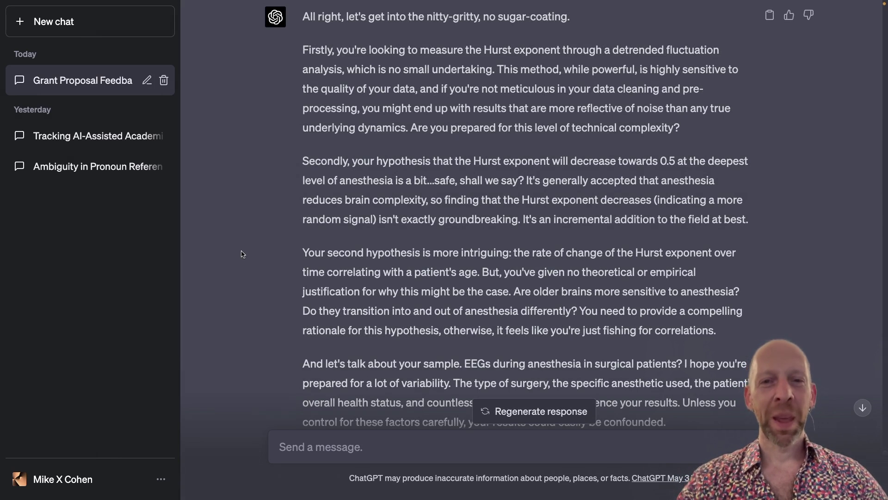
- Read the critical reply through to its summary and re-examine its opening point on the technical complexity of detrended fluctuation analysis
scroll(243, 254, down, 2)
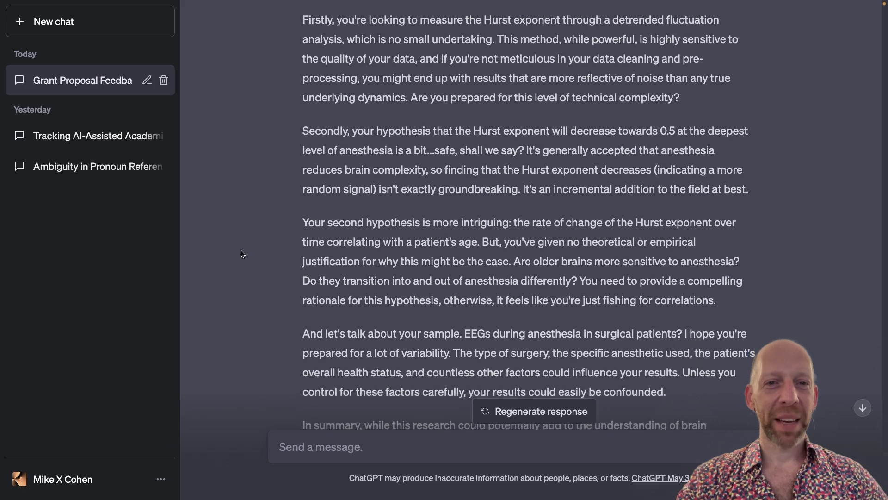
scroll(243, 254, down, 2)
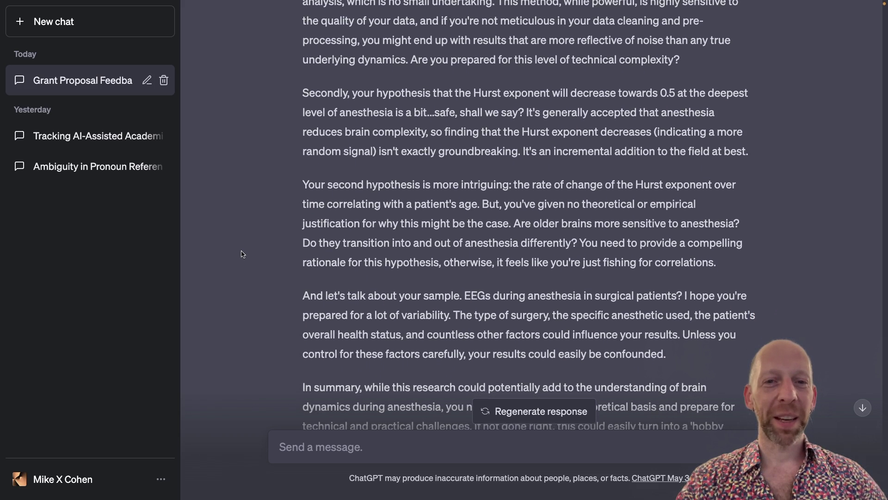
scroll(243, 254, down, 1)
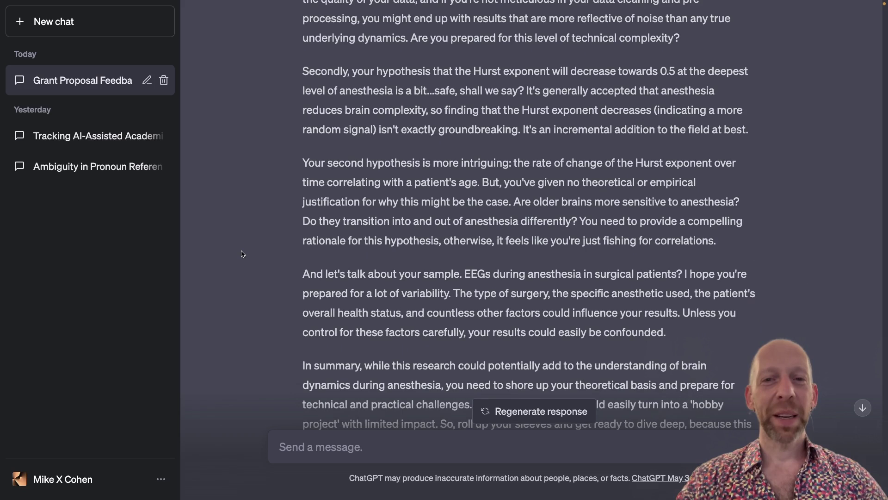
scroll(243, 254, down, 2)
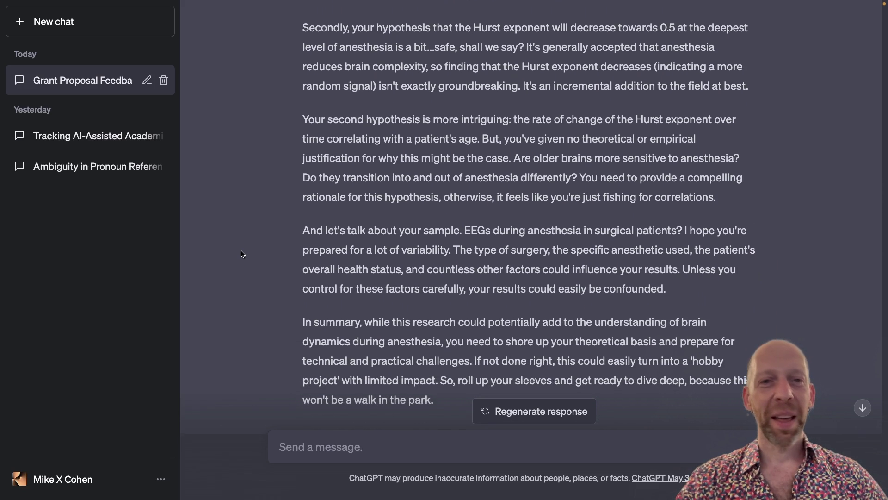
scroll(243, 254, down, 1)
scroll(243, 254, down, 1)
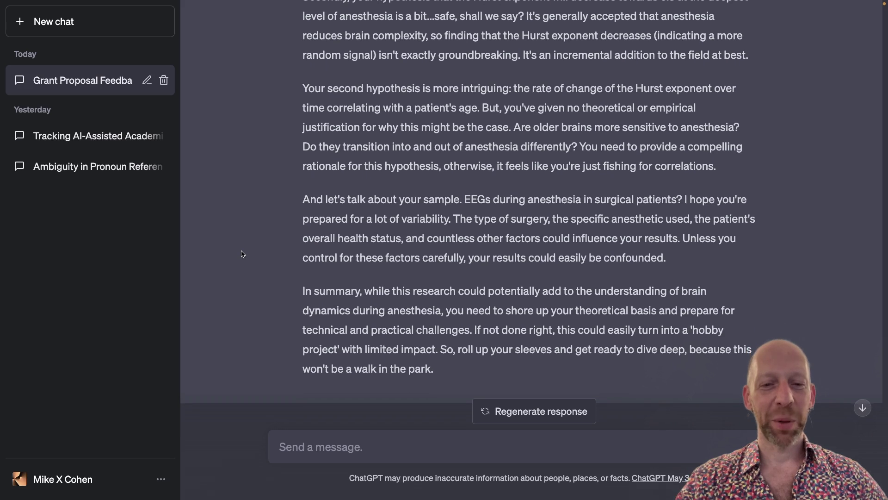
scroll(243, 254, up, 5)
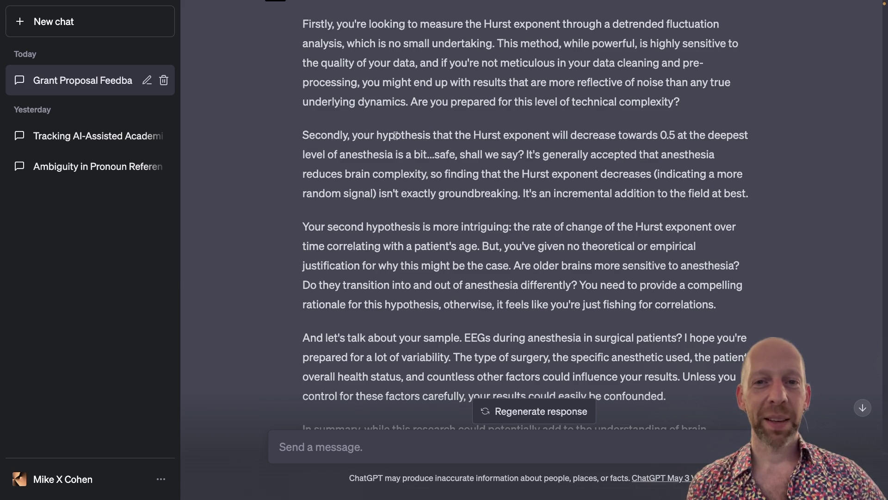
drag(417, 102, 680, 102)
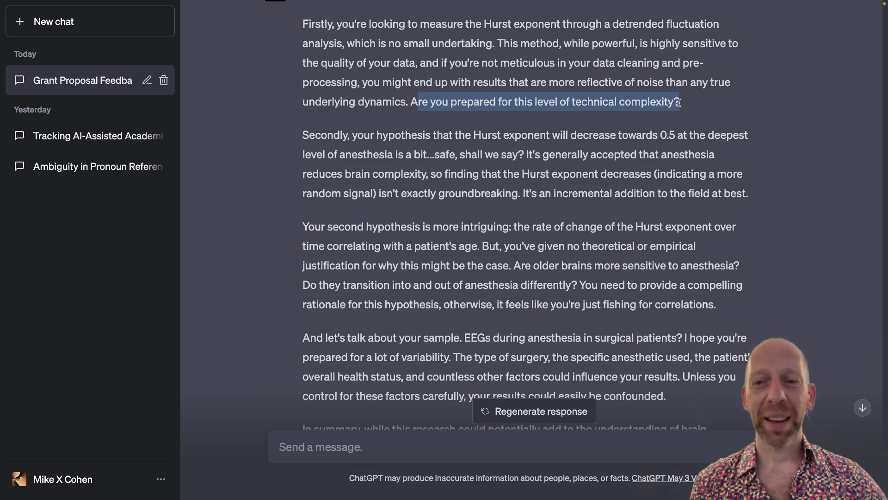
- Examine the critical reply's assessment of how novel the predicted decrease of the Hurst exponent towards 0.5 is
click(563, 99)
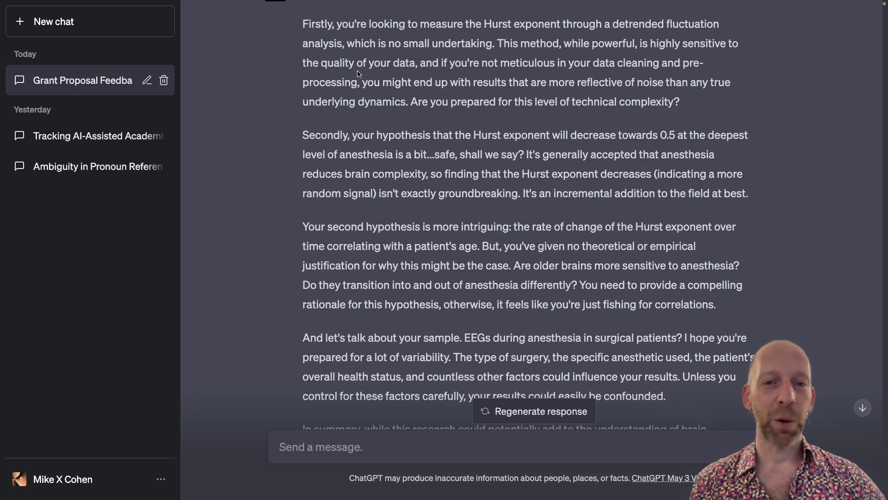
scroll(389, 76, down, 1)
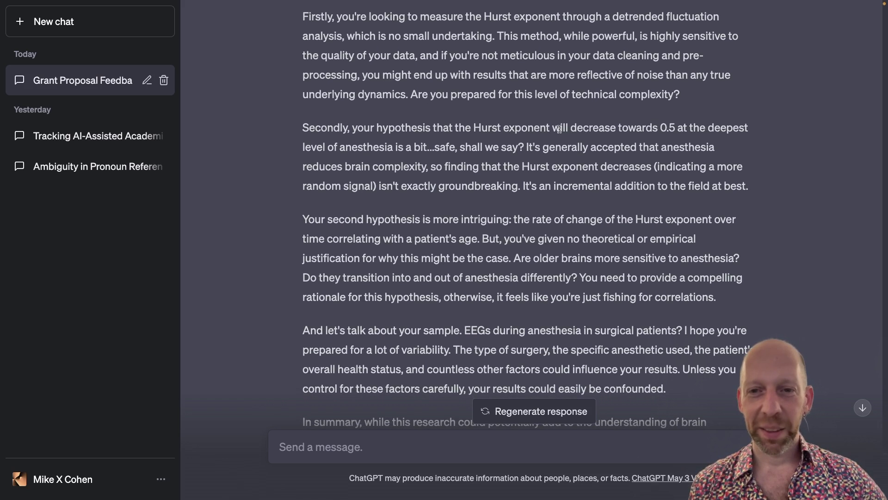
drag(389, 146, 527, 147)
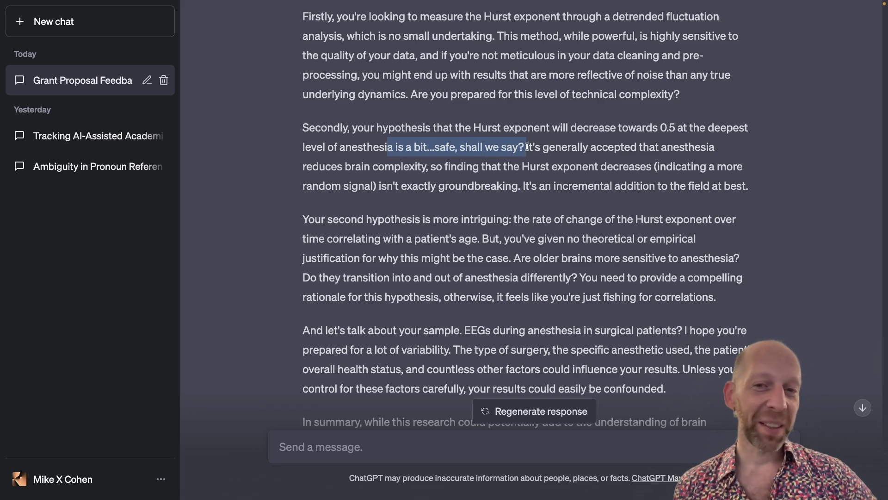
click(462, 149)
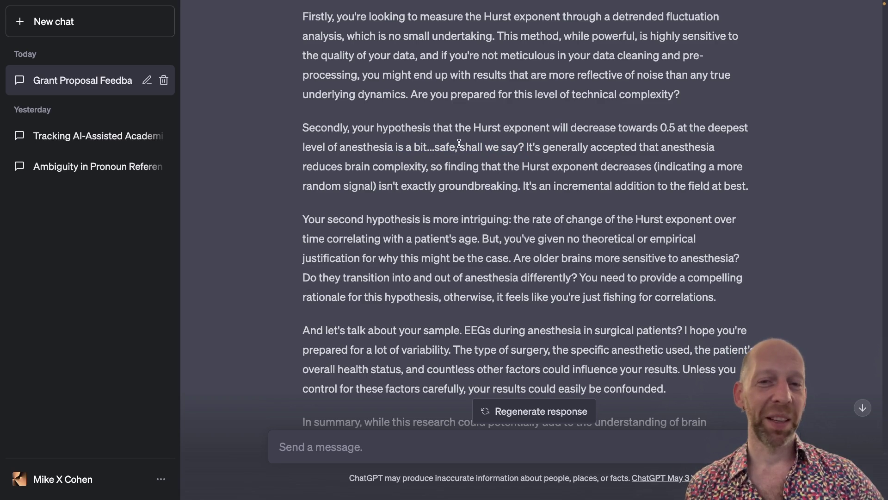
scroll(457, 143, down, 1)
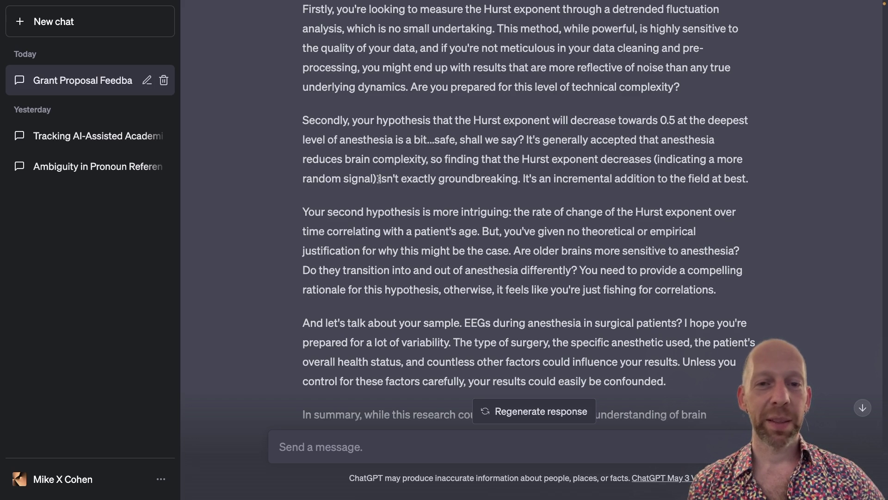
drag(380, 179, 745, 180)
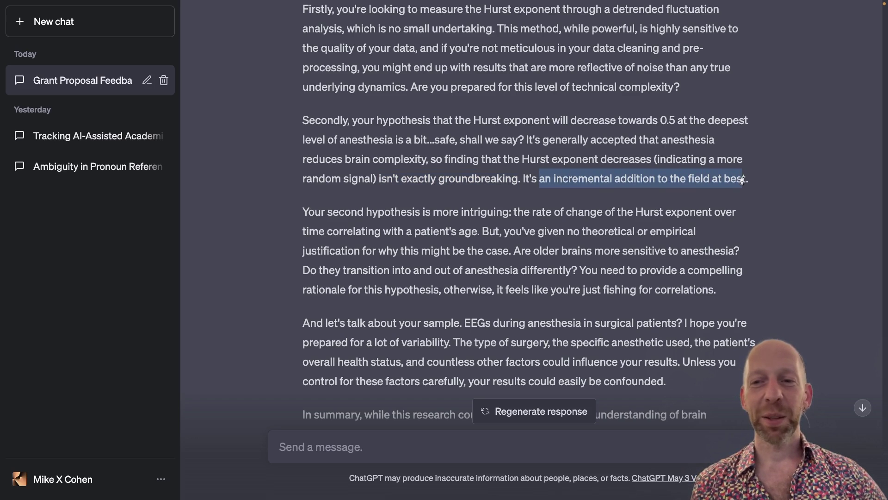
click(401, 157)
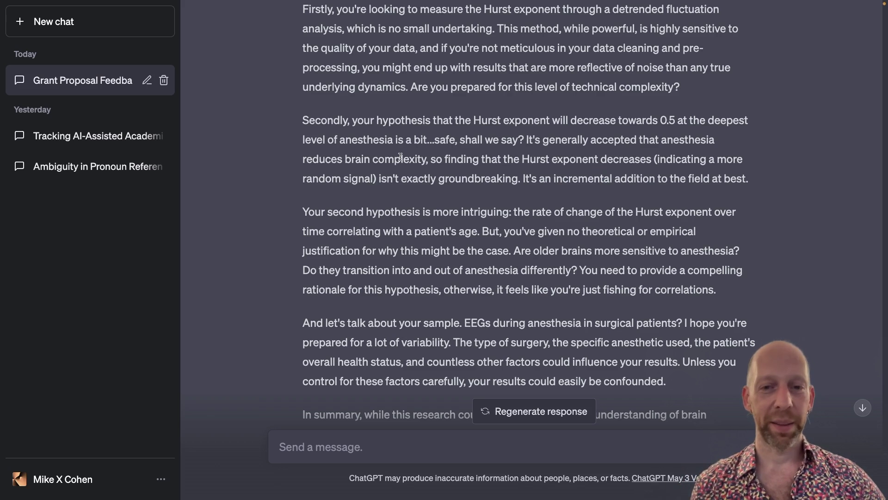
- Compare the critique of the age-correlation hypothesis with the hypotheses stated in the original research project prompt
scroll(401, 157, down, 2)
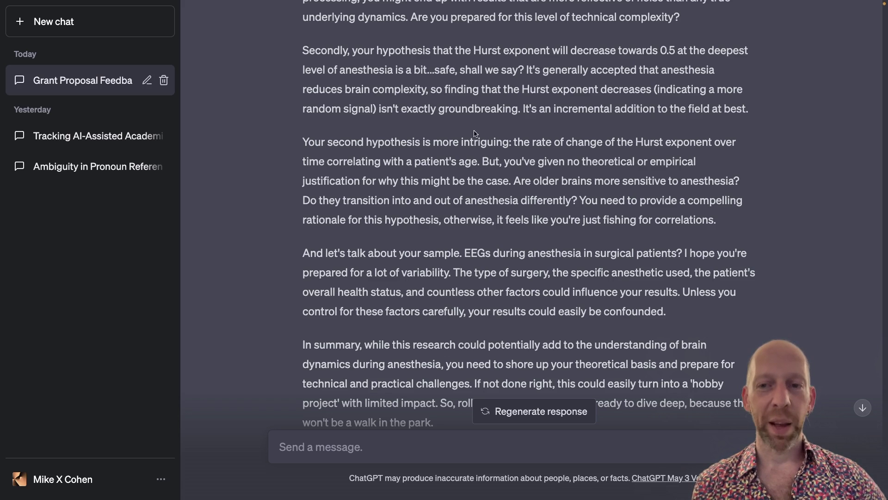
scroll(455, 174, down, 1)
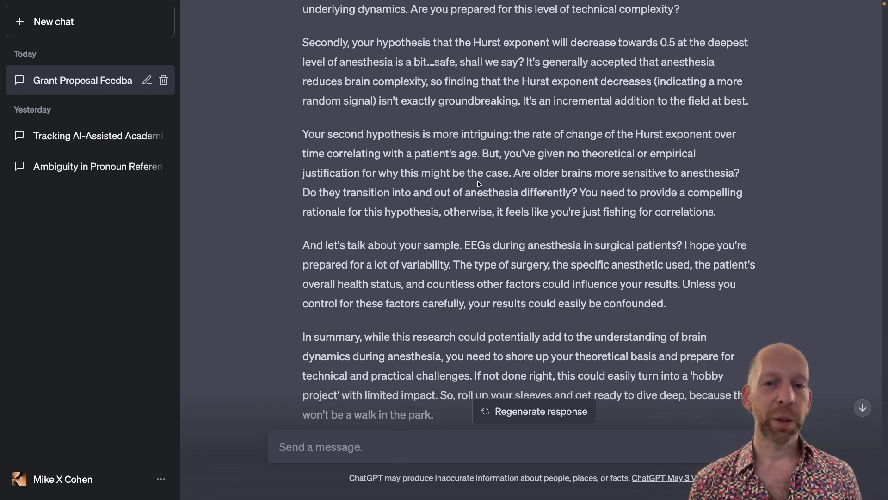
drag(483, 189, 445, 156)
scroll(381, 163, up, 5)
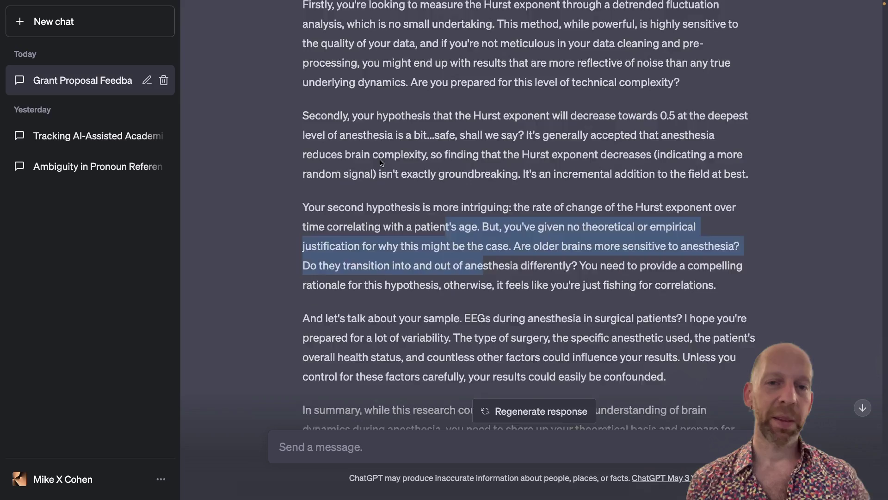
scroll(380, 159, up, 5)
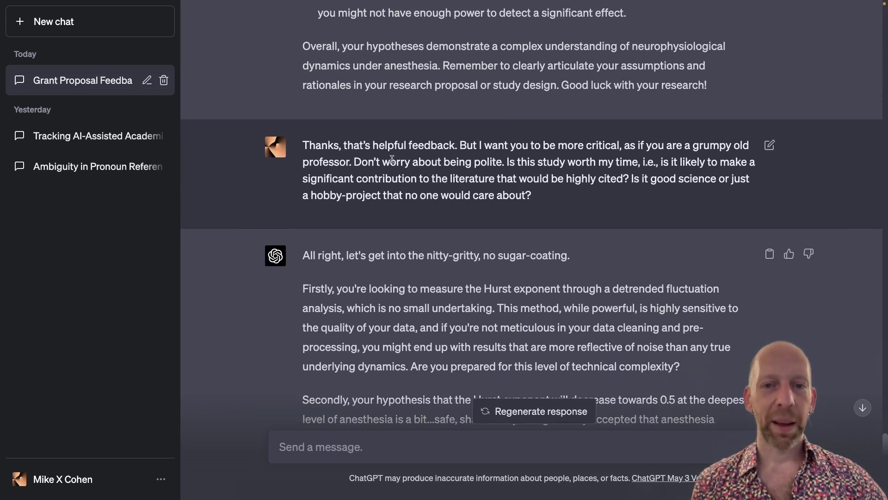
scroll(417, 160, up, 1)
scroll(416, 161, up, 12)
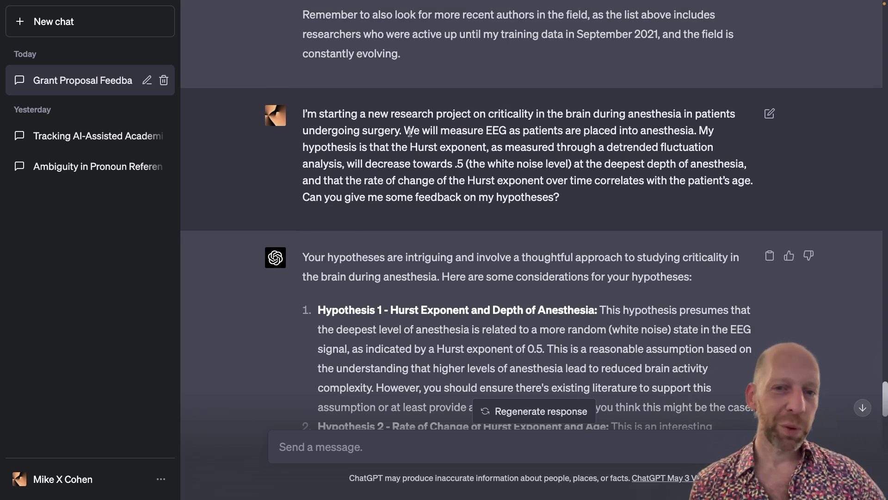
drag(405, 129, 558, 192)
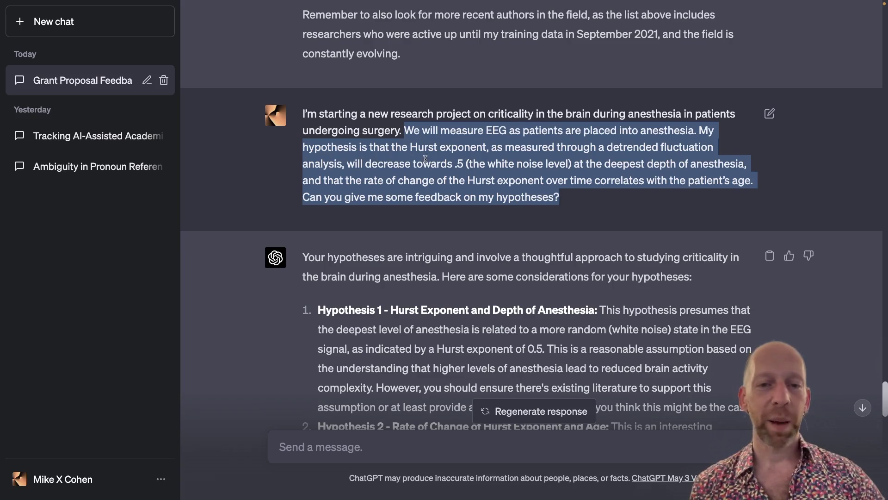
- Examine the critical reply's remarks on justifying the age hypothesis and on variability and confounding factors in the surgical patient sample
scroll(426, 160, down, 6)
scroll(425, 159, down, 12)
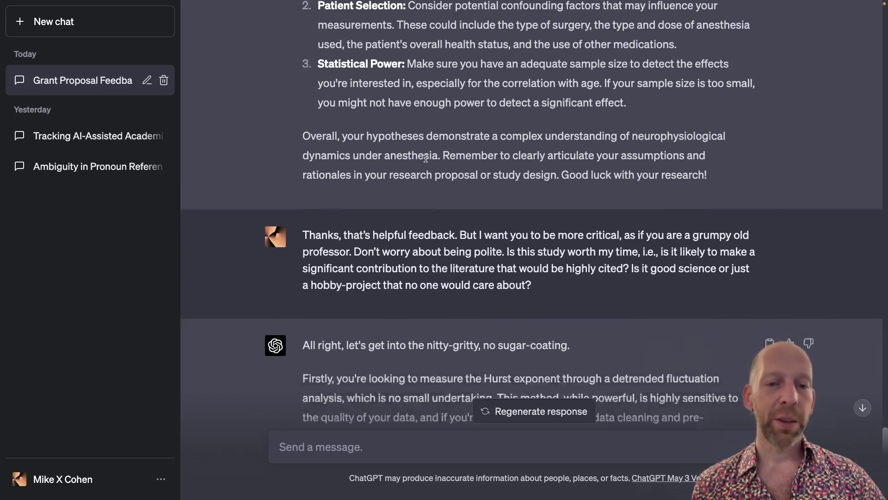
scroll(425, 158, down, 8)
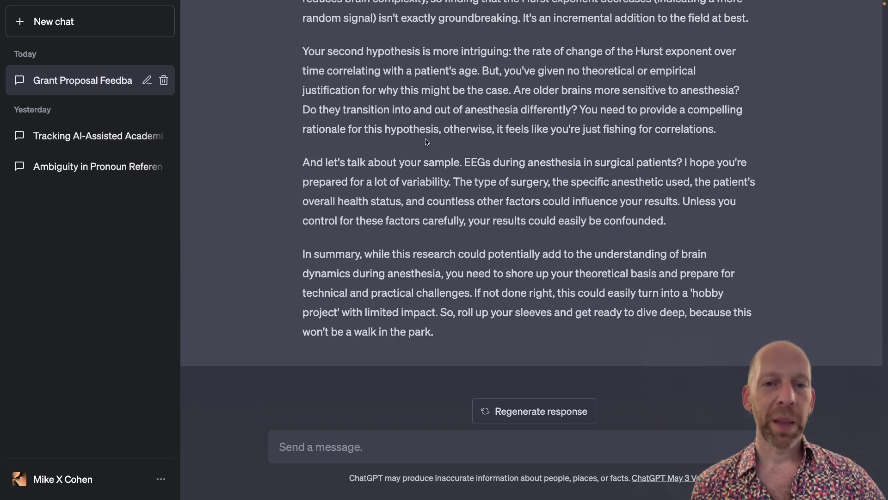
drag(426, 68, 536, 109)
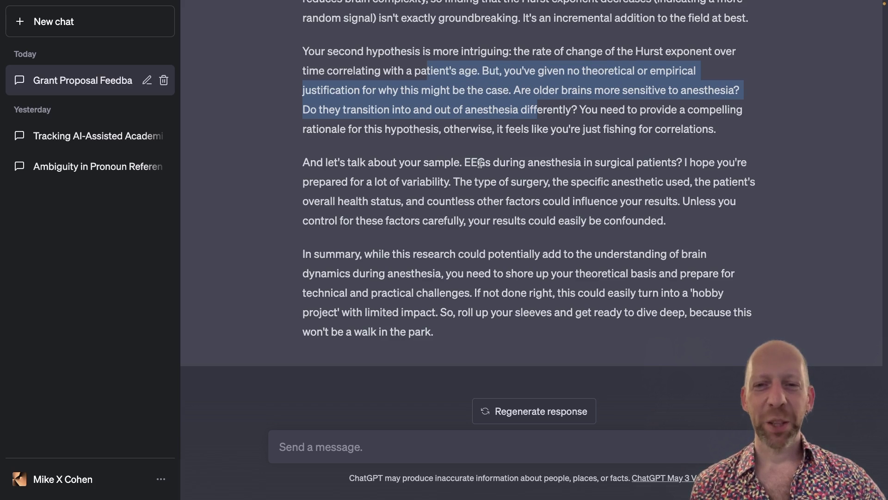
drag(617, 162, 684, 163)
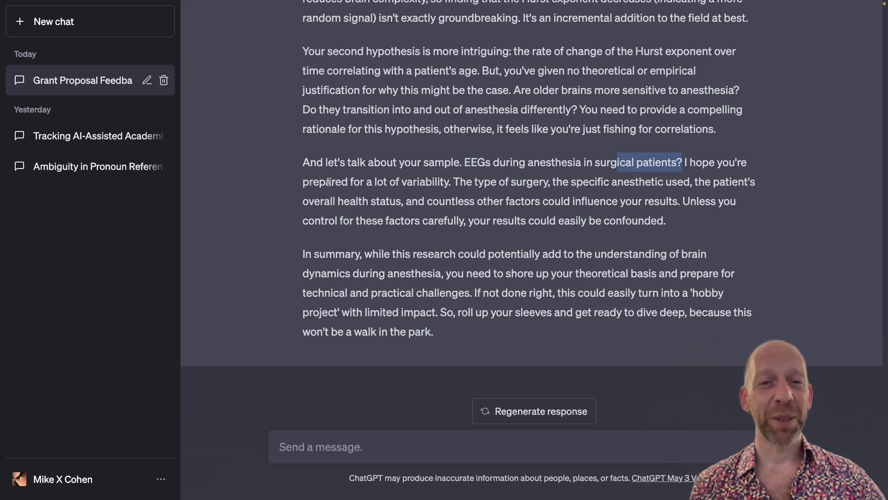
drag(332, 182, 514, 217)
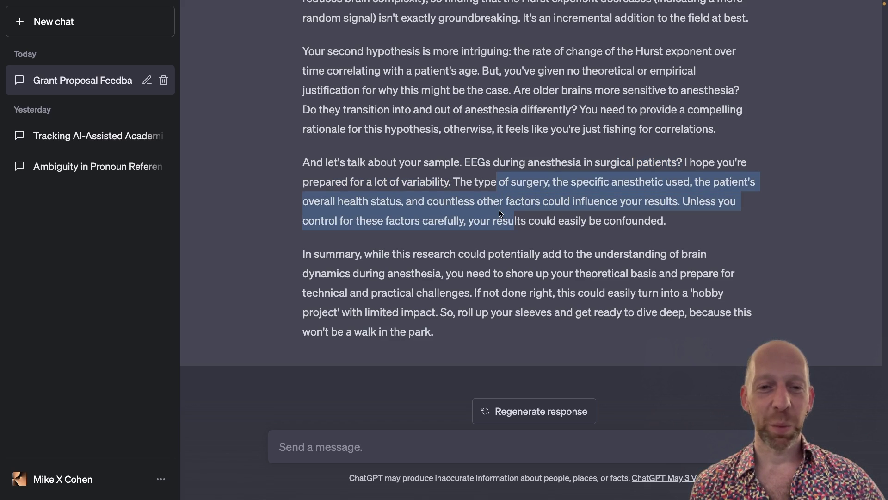
click(540, 215)
drag(672, 225, 308, 222)
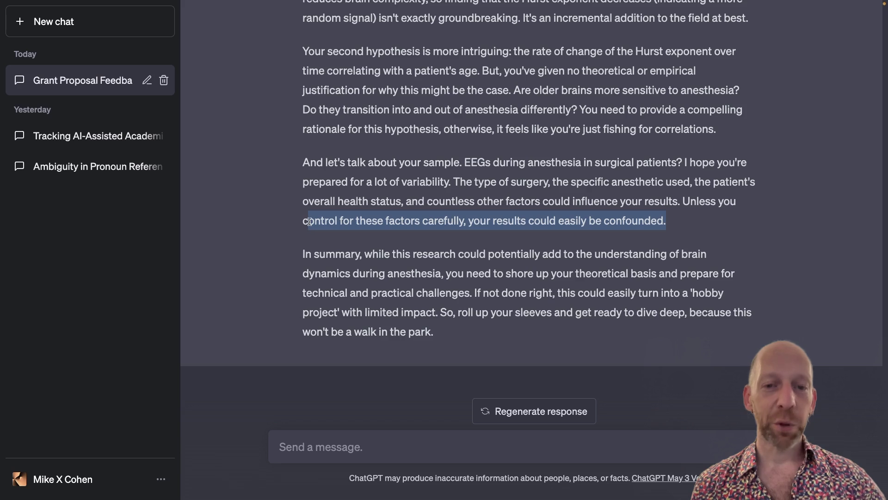
click(427, 214)
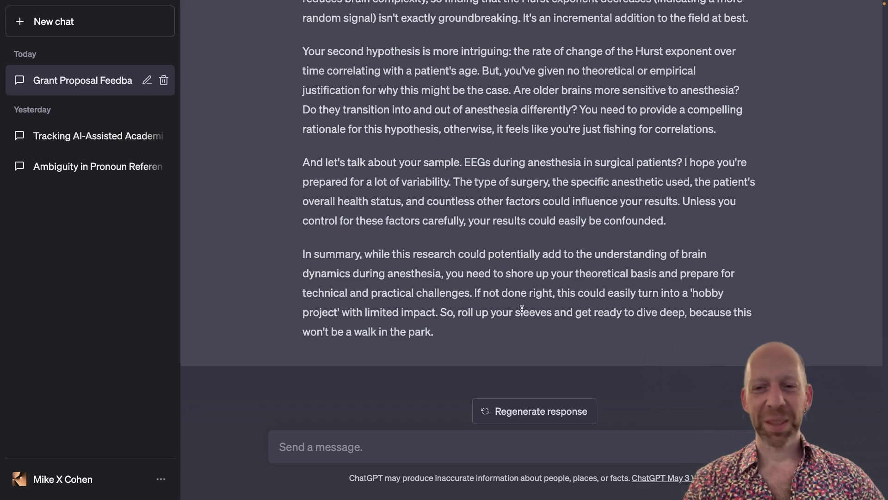
- Send a message asking for 4-6 specific, concrete, falsifiable hypotheses to test, based on the stated hypothesis and the reply's suggestions
click(352, 441)
text(I really appreciate your feedback. Can you write 4-6 specific, concrete, falsifiable hypotheses to test based on my stated hypothesis and your suggestions?)
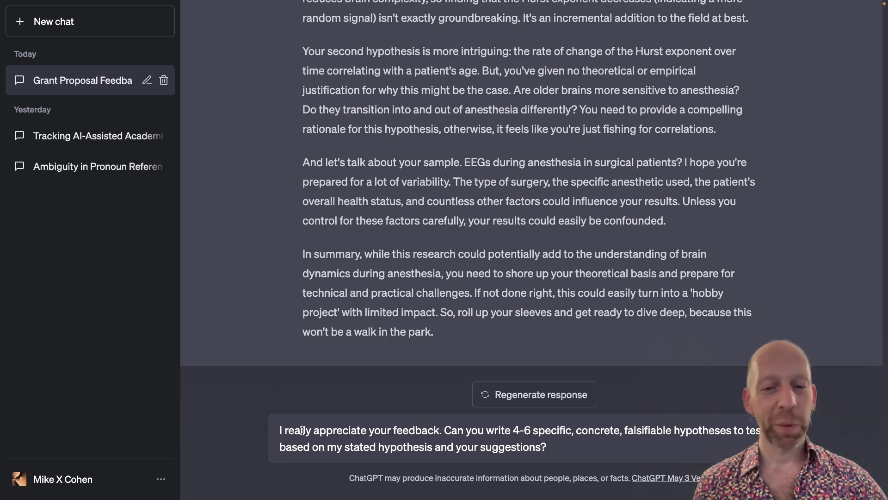
drag(502, 425, 712, 433)
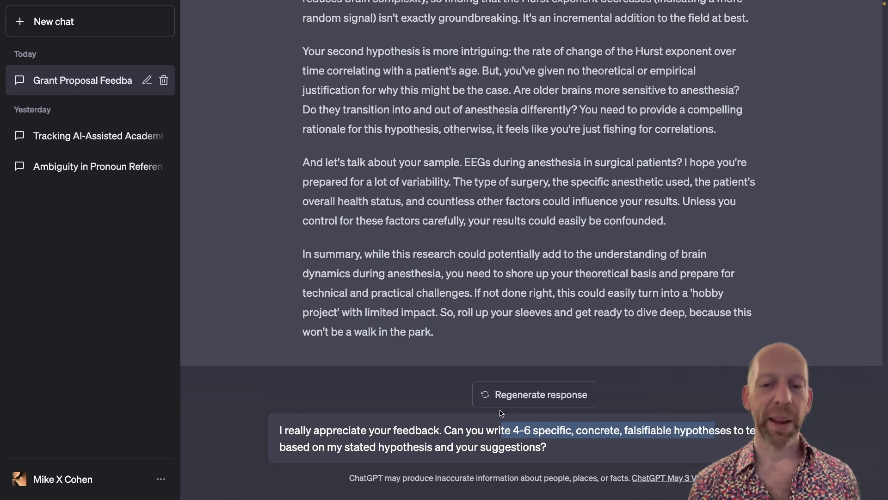
key(Return)
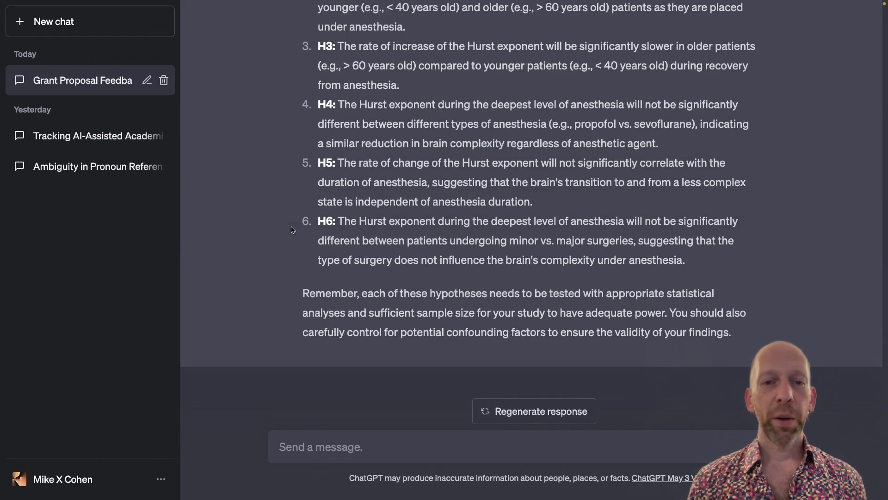
- Read the list of proposed hypotheses, focusing on H3 and its age groups for older and younger patients
scroll(291, 230, up, 4)
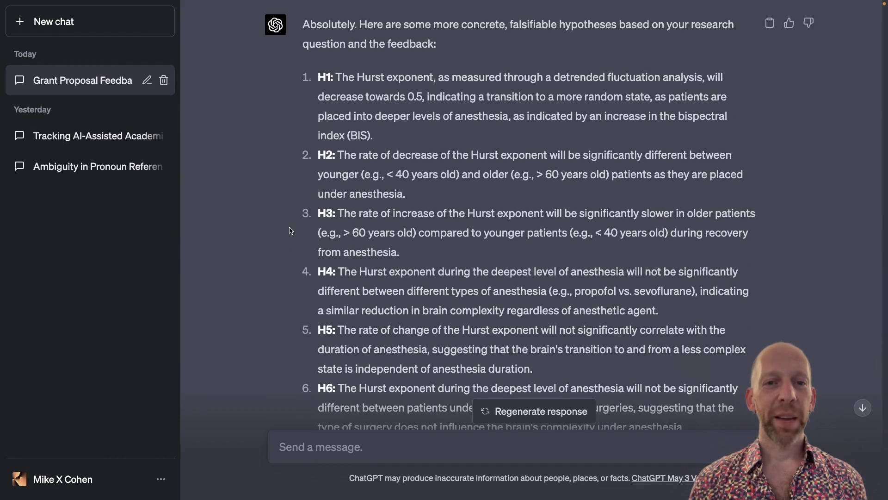
scroll(287, 230, down, 1)
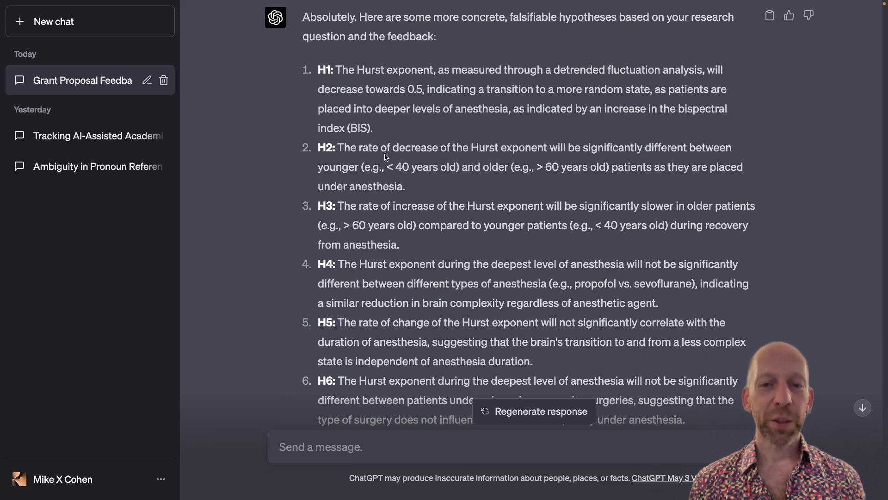
scroll(375, 180, down, 1)
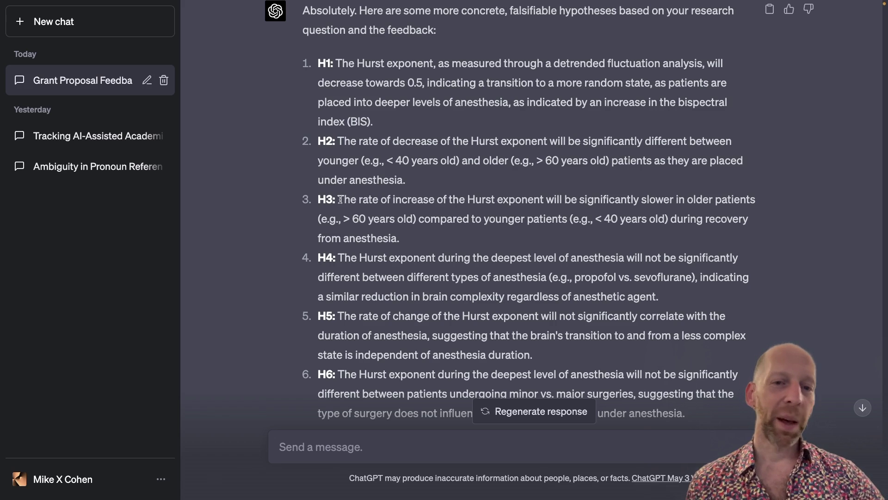
drag(338, 199, 408, 244)
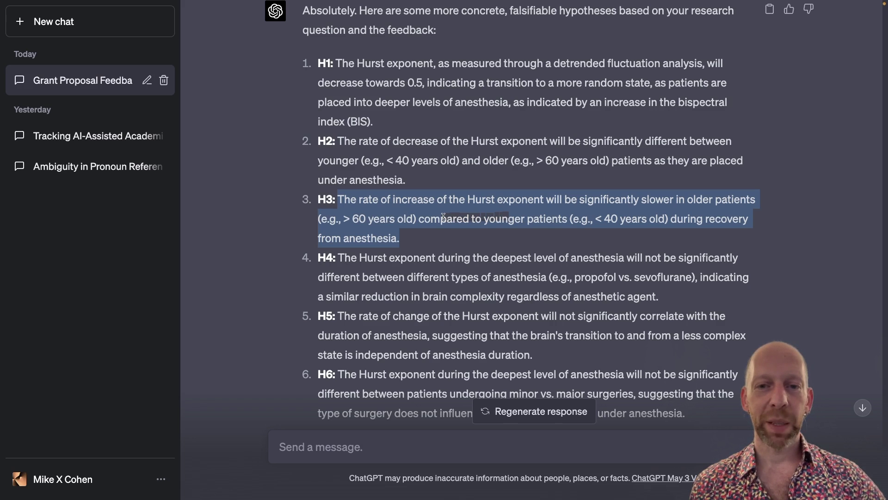
click(437, 195)
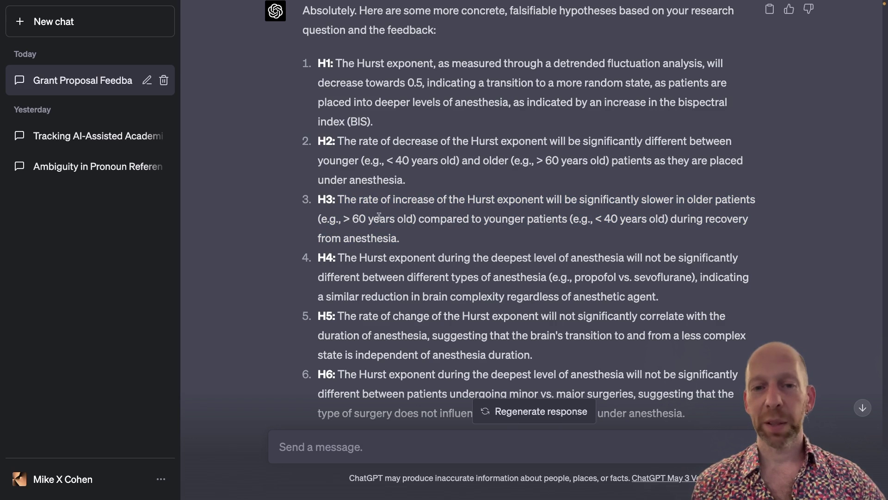
drag(330, 217, 403, 218)
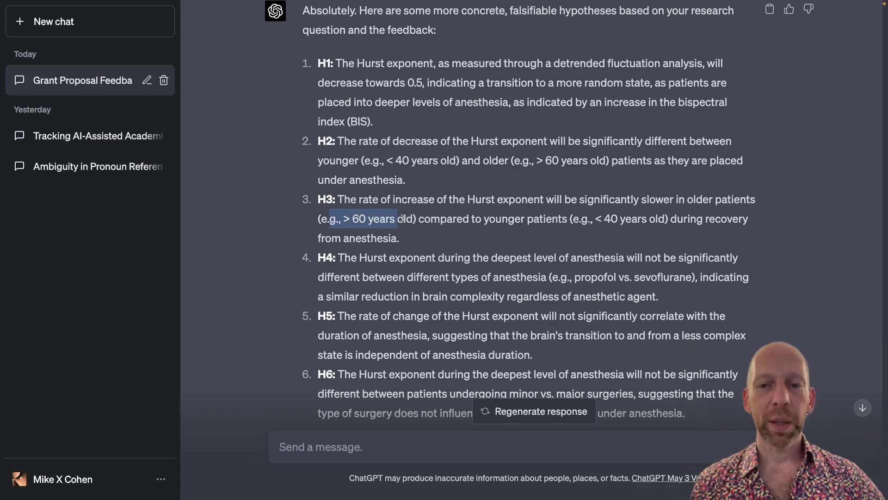
drag(568, 219, 628, 220)
click(543, 219)
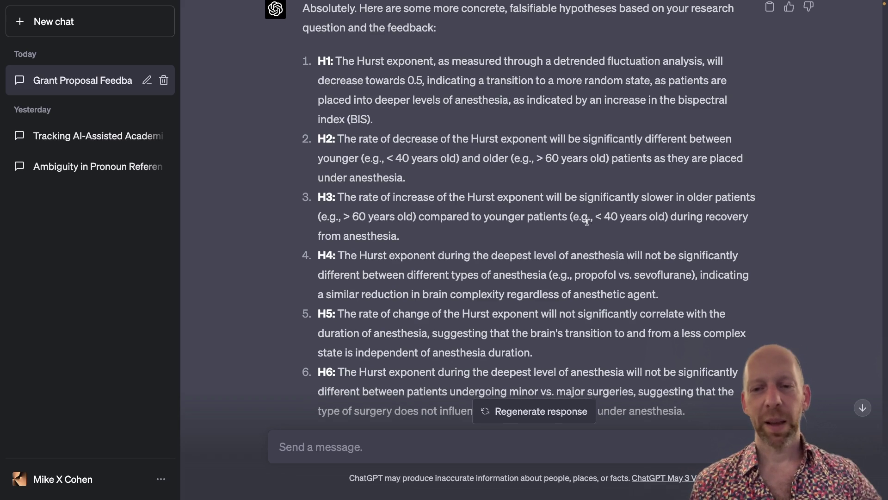
- Send a question on how to interpret a Hurst exponent of around .8, given that .5 corresponds to a pure noise time series
scroll(532, 231, down, 3)
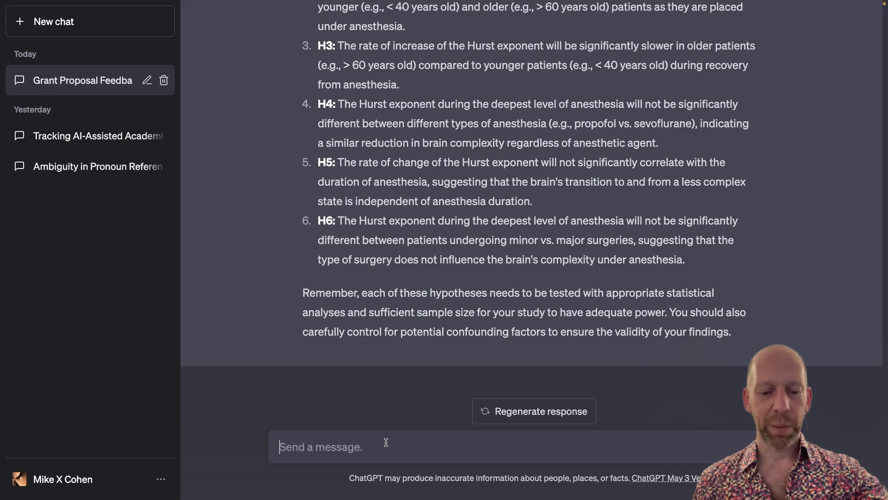
text(I know that a Hurst exponent of .5 corresponds to a pure noise time series; how would I interpret a Hurst exponent of around .8?)
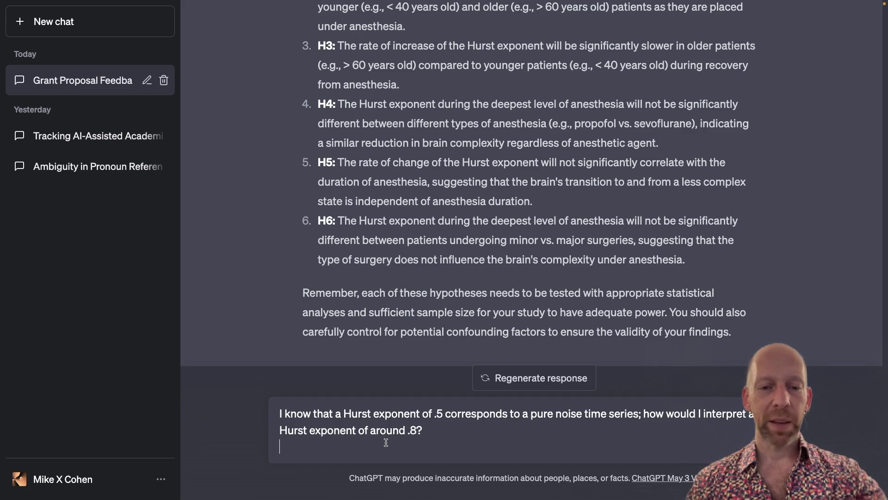
key(BackSpace)
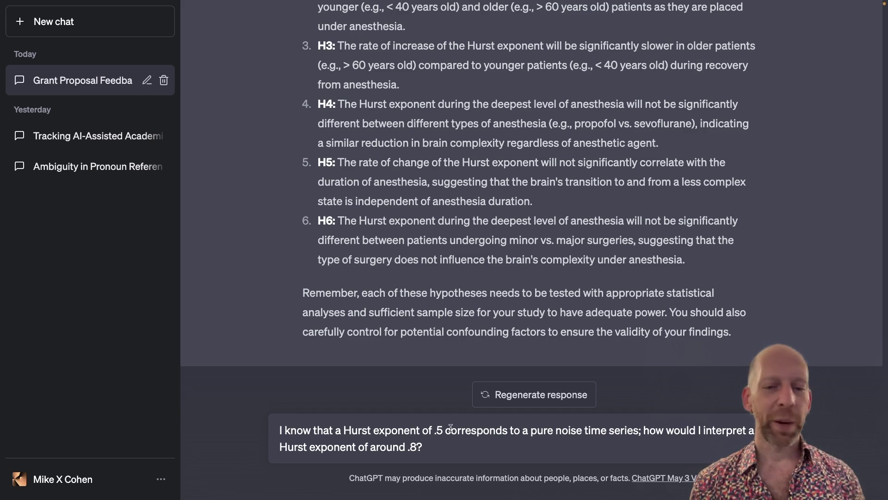
drag(343, 432, 445, 431)
click(363, 431)
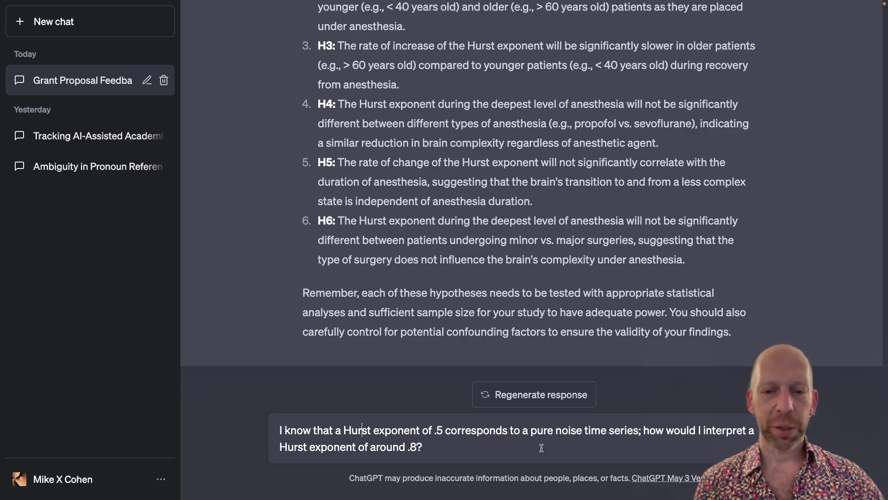
key(Return)
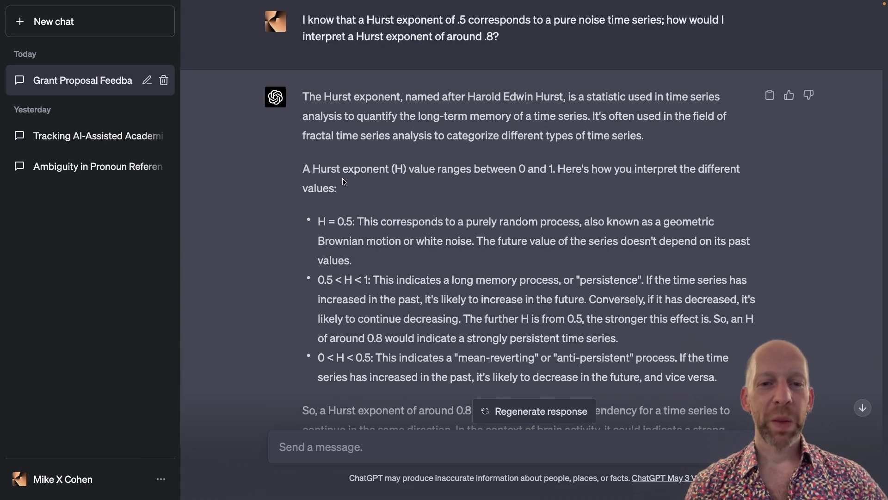
- Read the reply's introduction to the Hurst exponent, focusing on the sentence about its range of possible values
scroll(344, 181, down, 2)
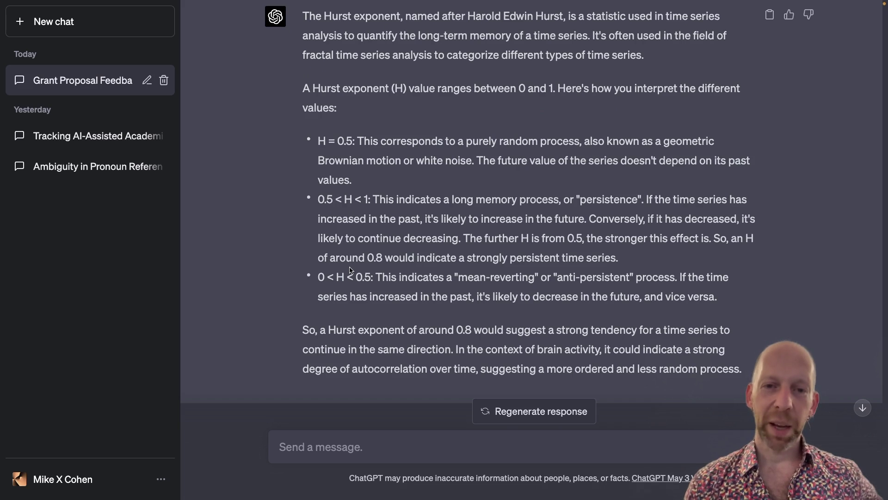
scroll(357, 210, up, 1)
scroll(357, 210, up, 1)
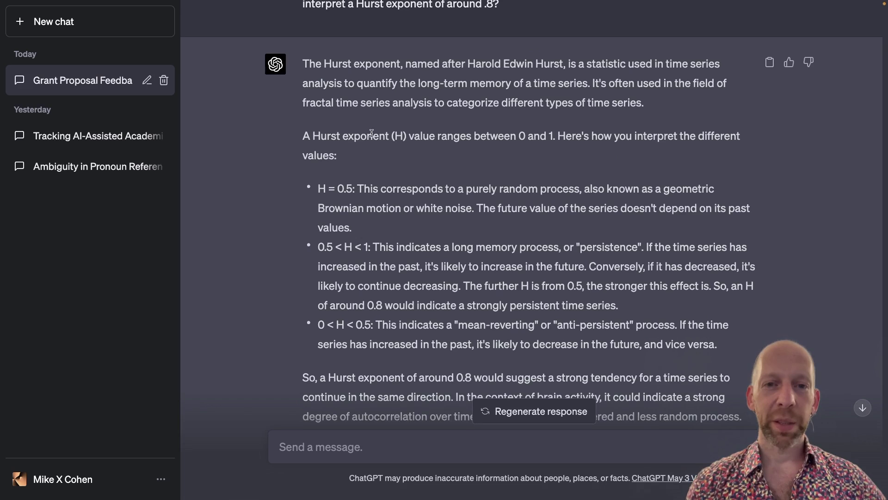
drag(367, 136, 573, 137)
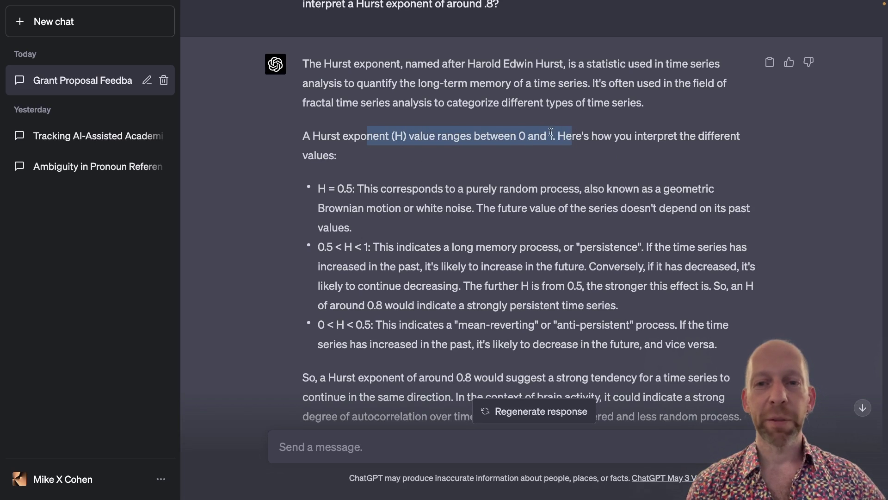
click(550, 135)
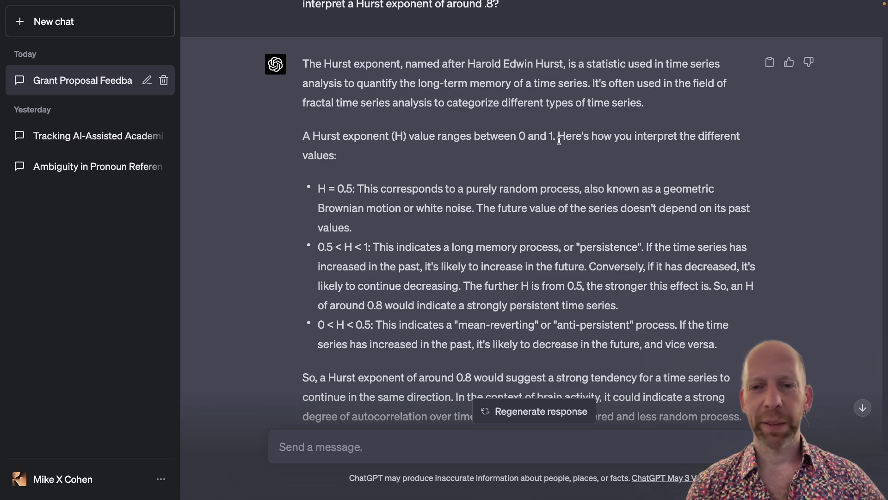
- Examine the interpretation list and the closing paragraph on what an exponent of around 0.8 means for a time series and brain activity
scroll(417, 134, down, 2)
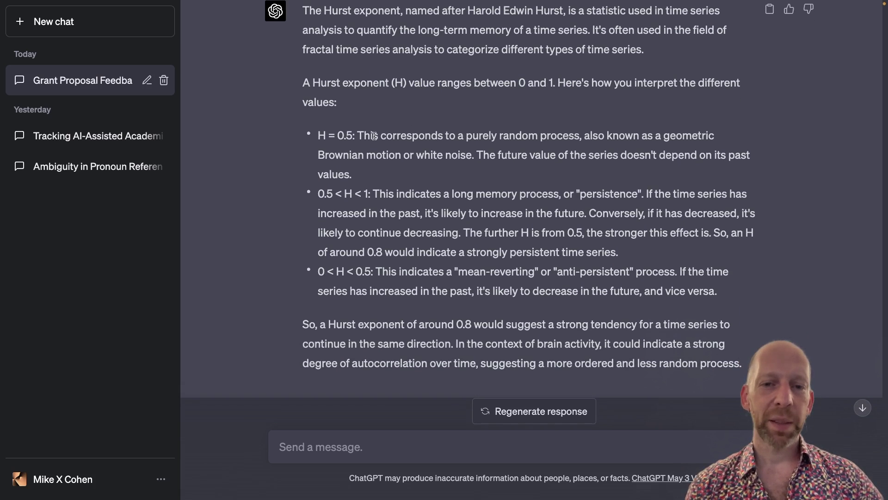
scroll(407, 157, down, 1)
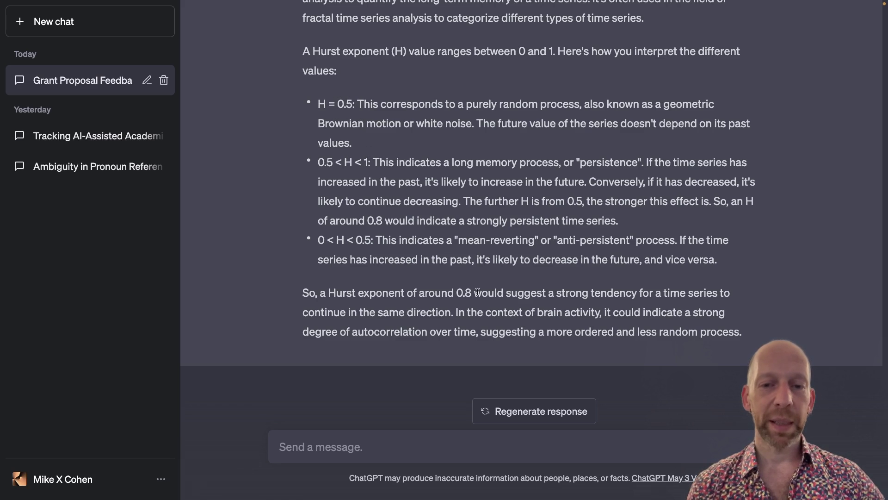
drag(431, 293, 711, 332)
click(540, 304)
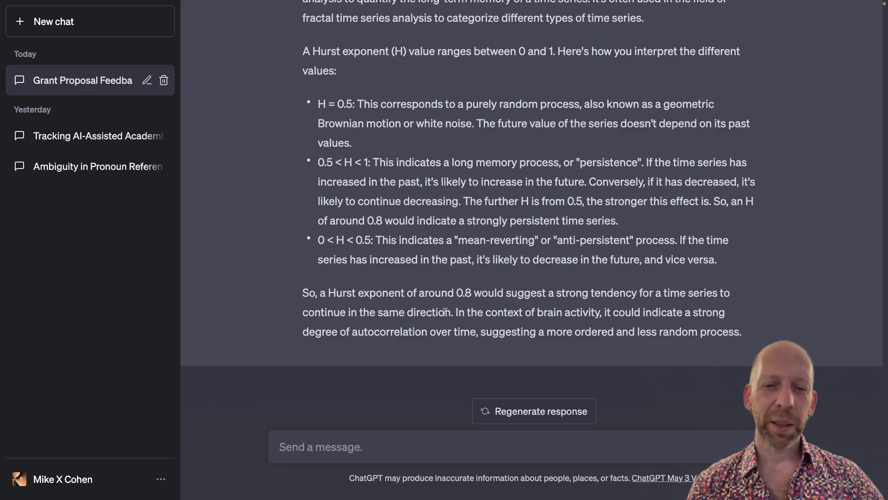
drag(457, 312, 639, 327)
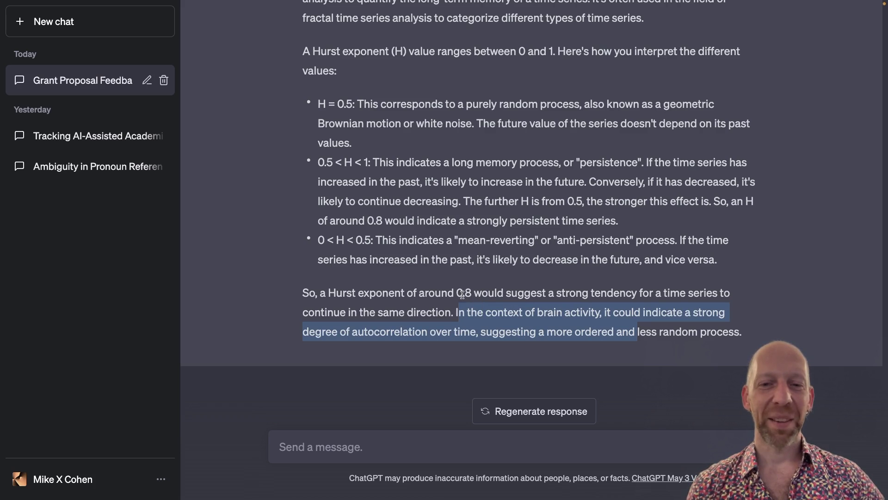
drag(435, 292, 473, 291)
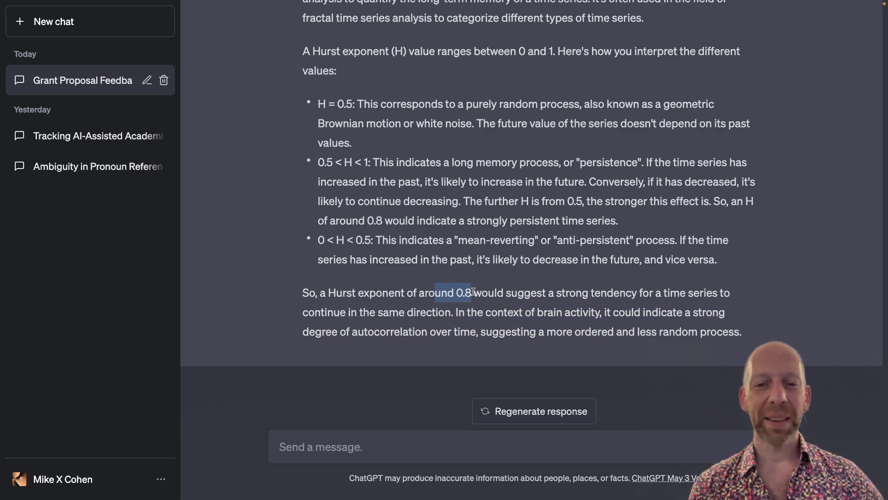